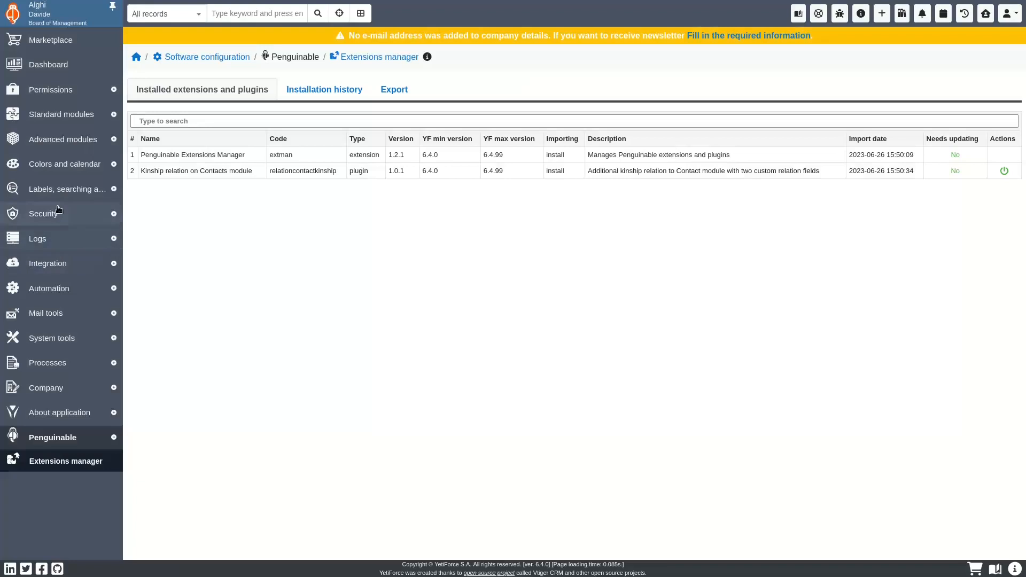
# Open the picklist field settings under the standard modules and select the Kinship type picklist of Contacts.
pyautogui.click(69, 115)
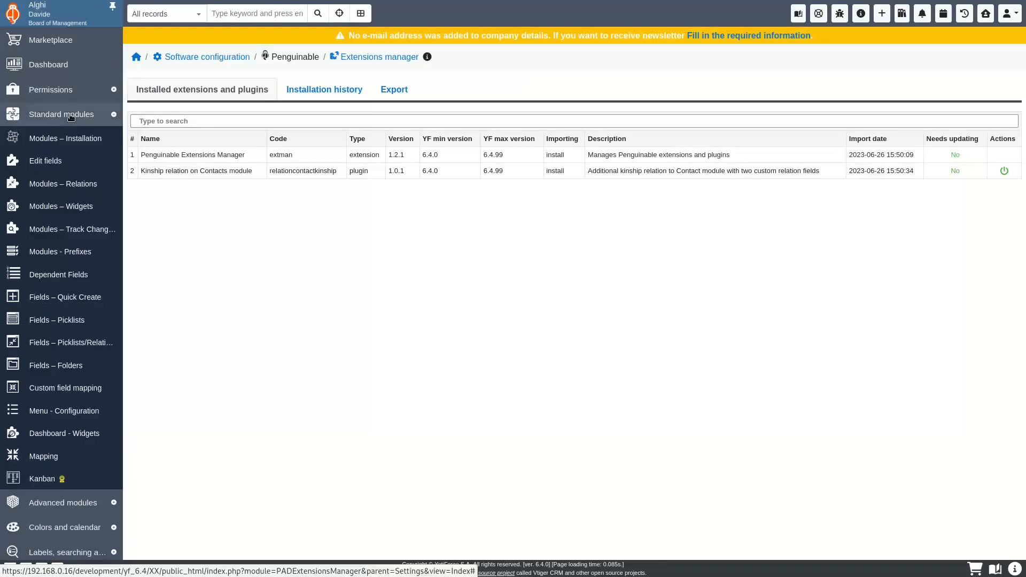
pyautogui.click(62, 324)
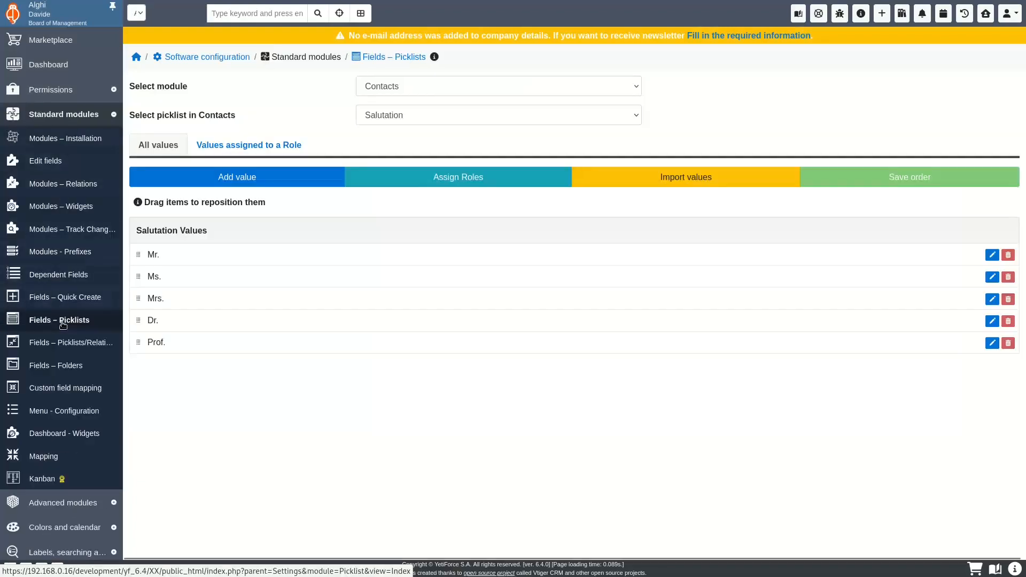
pyautogui.click(383, 123)
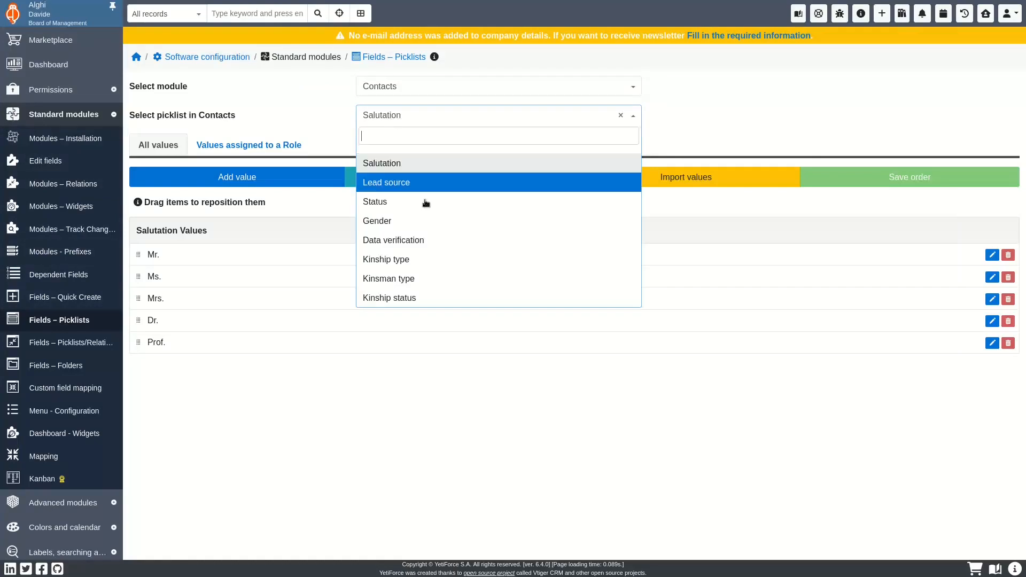
pyautogui.click(422, 262)
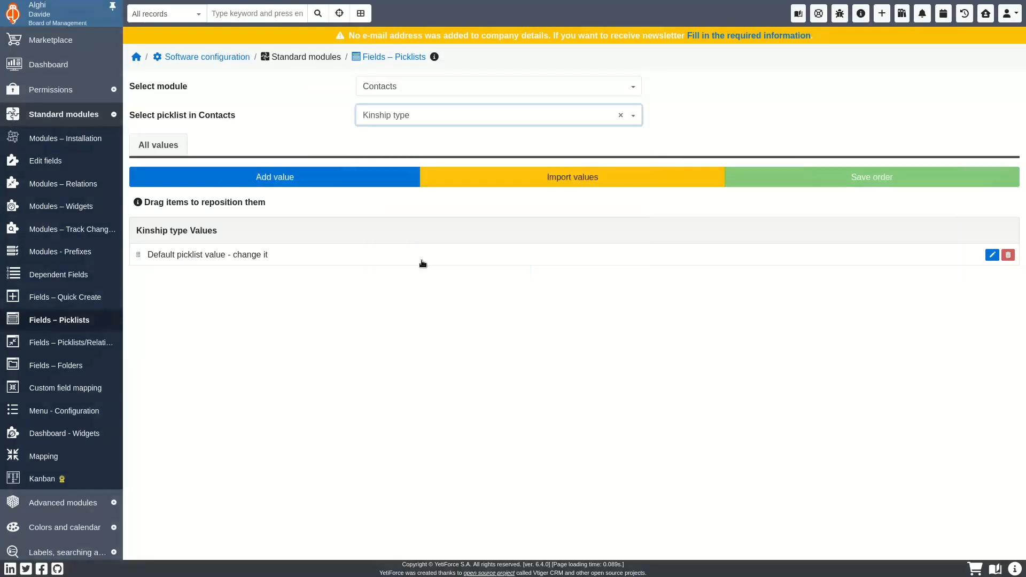
# Change the default Kinship type picklist value to "mother" and save it.
pyautogui.click(990, 256)
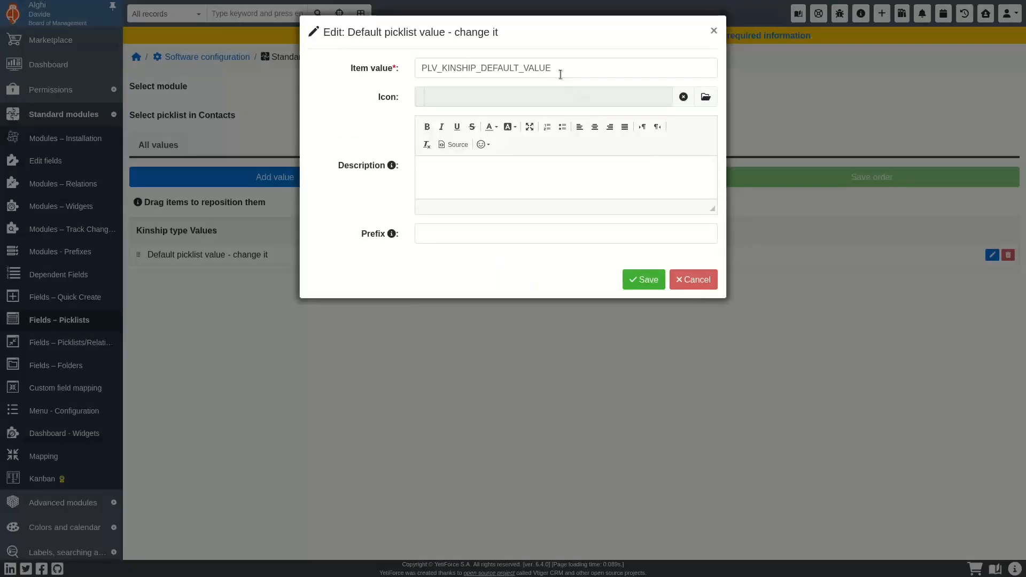
pyautogui.doubleClick(560, 67)
pyautogui.write('mother')
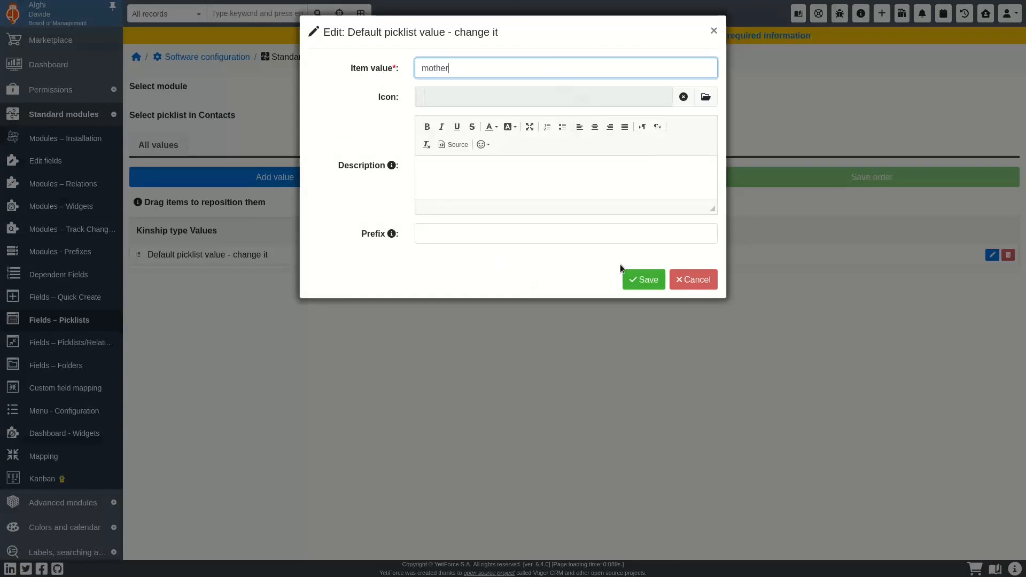
pyautogui.click(643, 279)
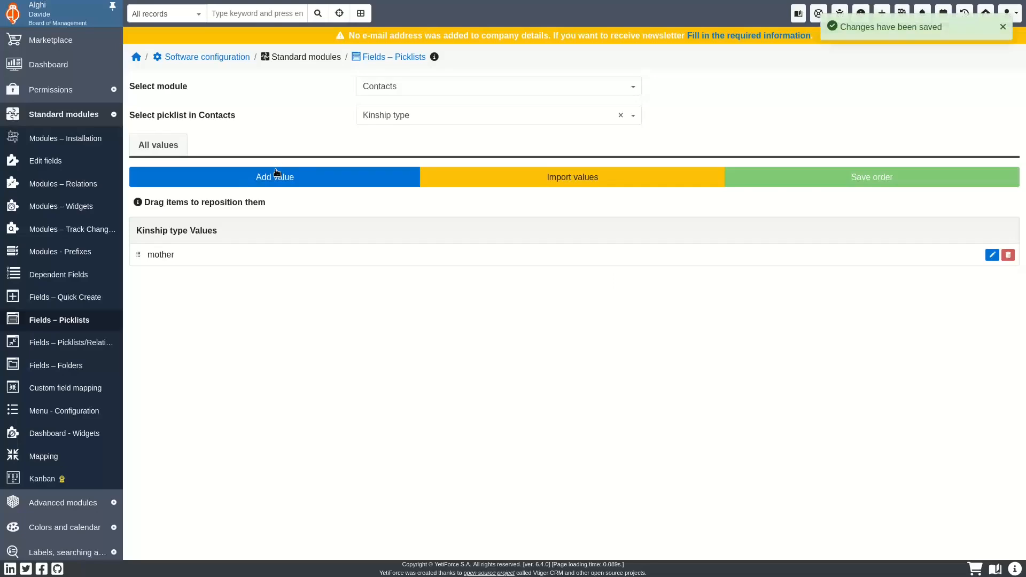
# Add the values "father", "daughter" and "son" to the Kinship type picklist, saving each one.
pyautogui.click(276, 174)
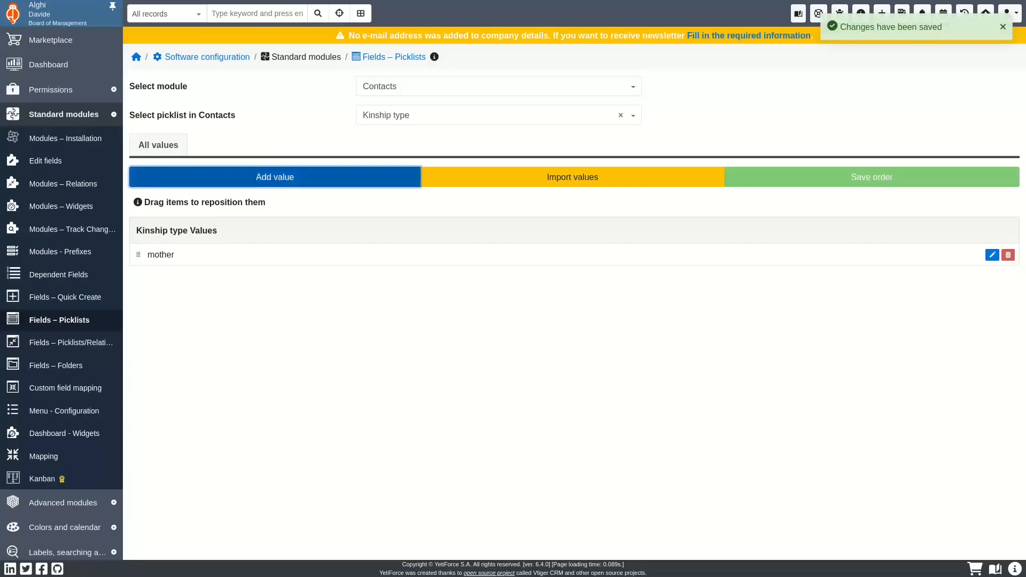
pyautogui.write('father')
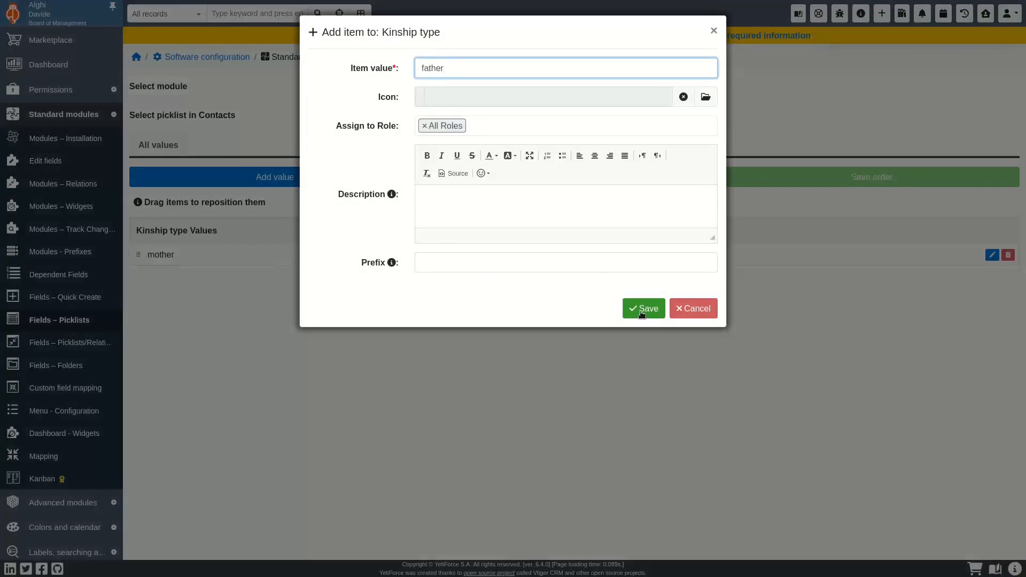
pyautogui.click(642, 310)
pyautogui.click(334, 175)
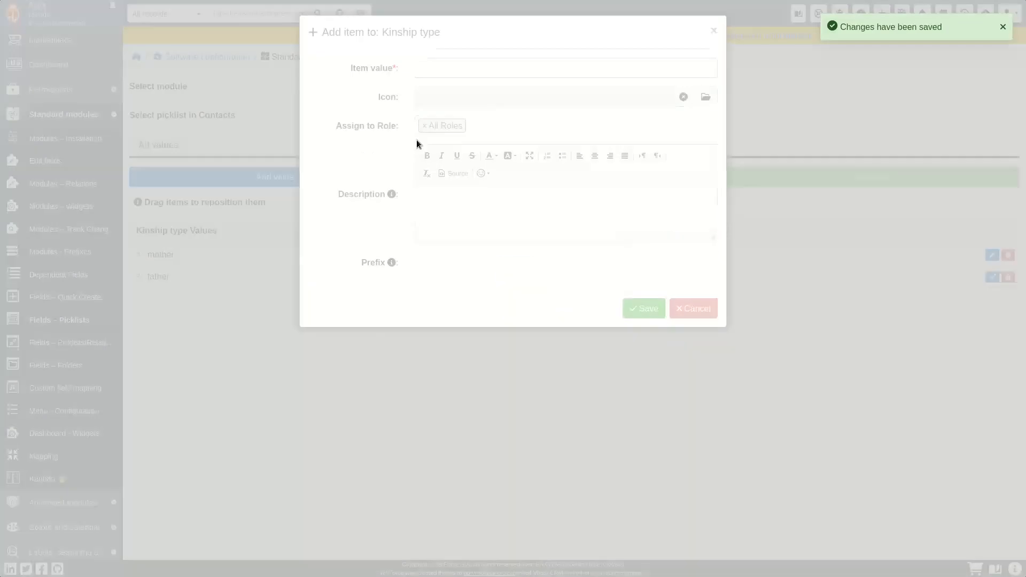
pyautogui.write('daughter')
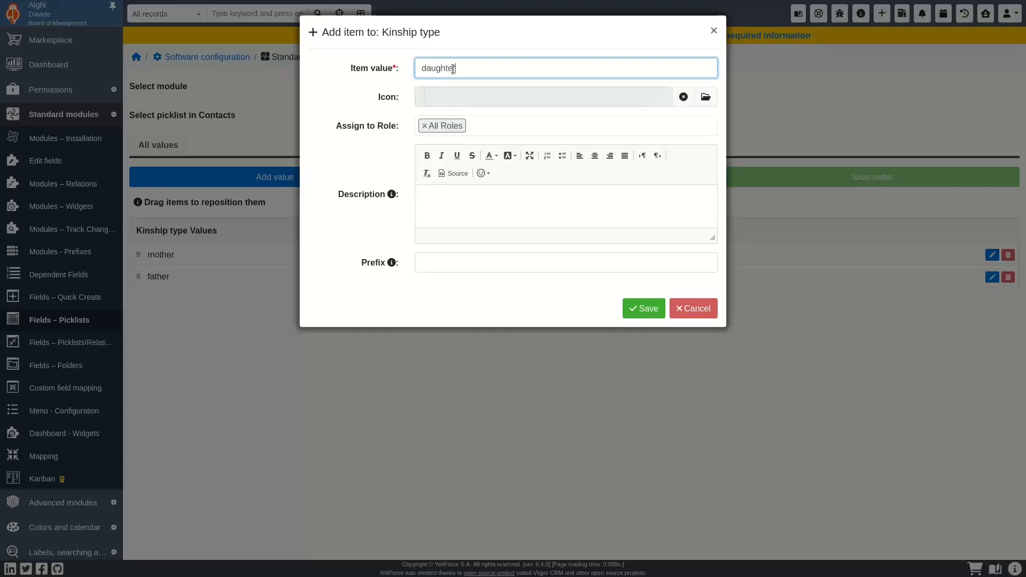
pyautogui.click(635, 310)
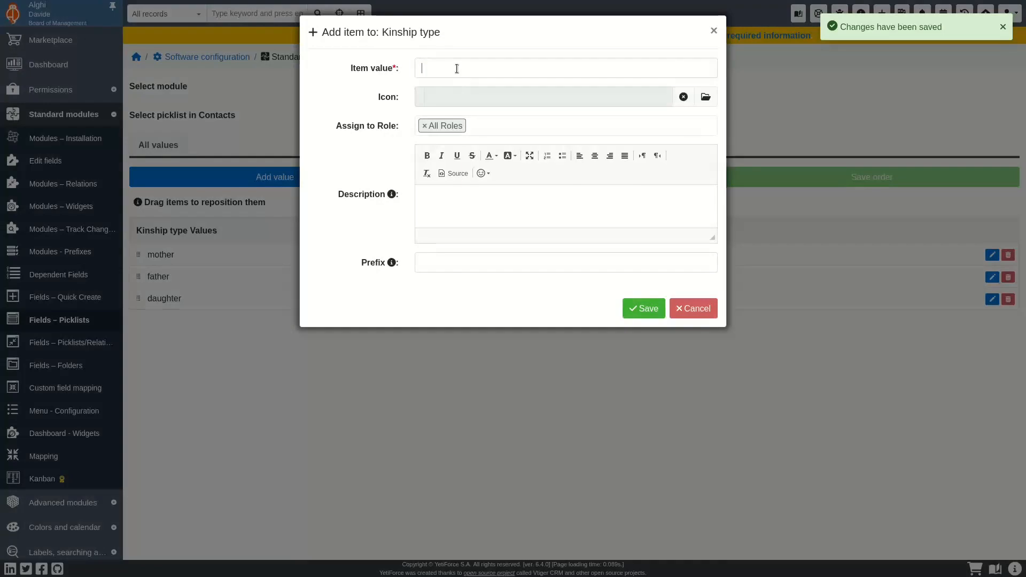
pyautogui.write('son')
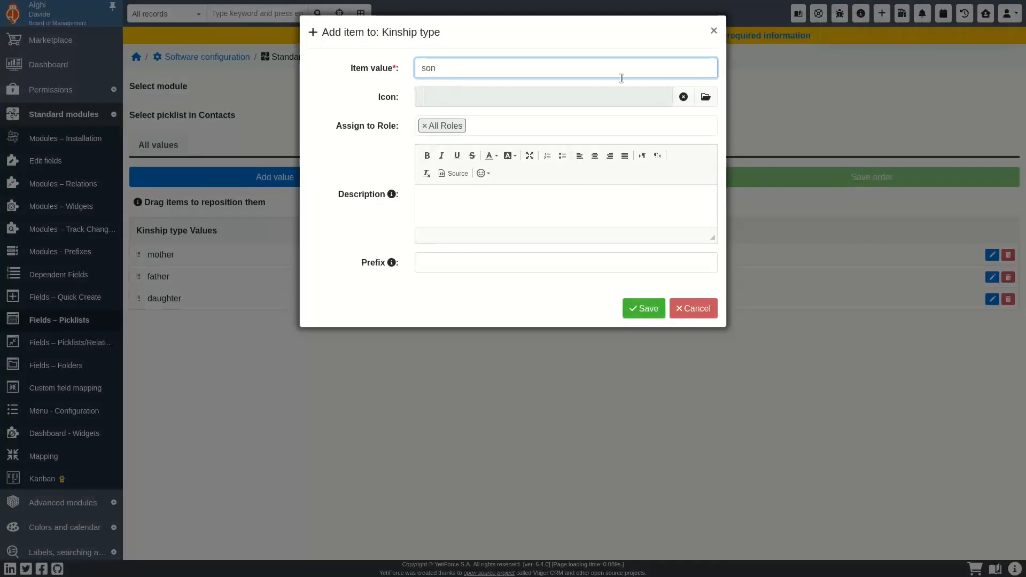
pyautogui.click(662, 308)
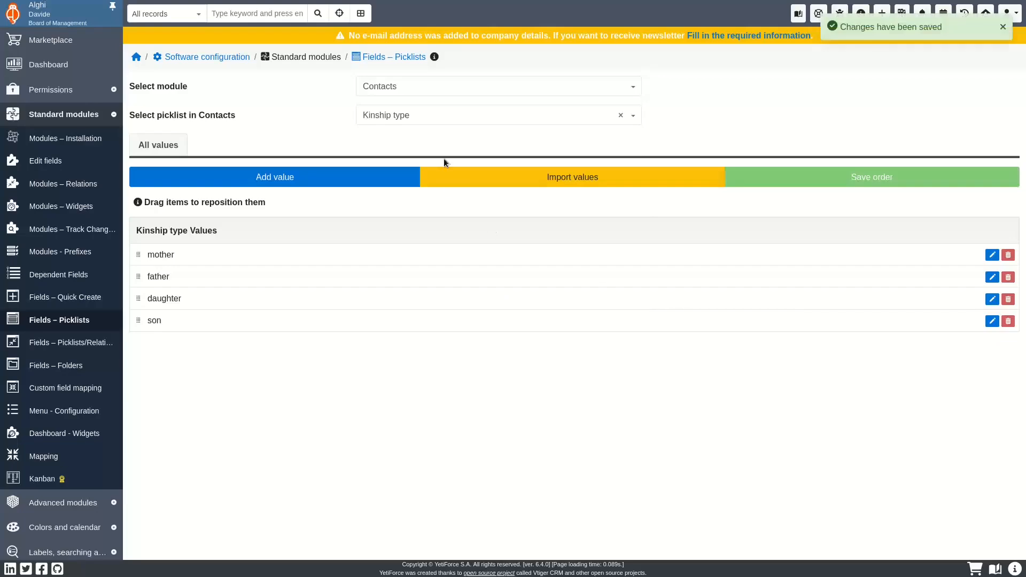
# Switch to the Kinsman type picklist and change its default value to "mother".
pyautogui.click(436, 116)
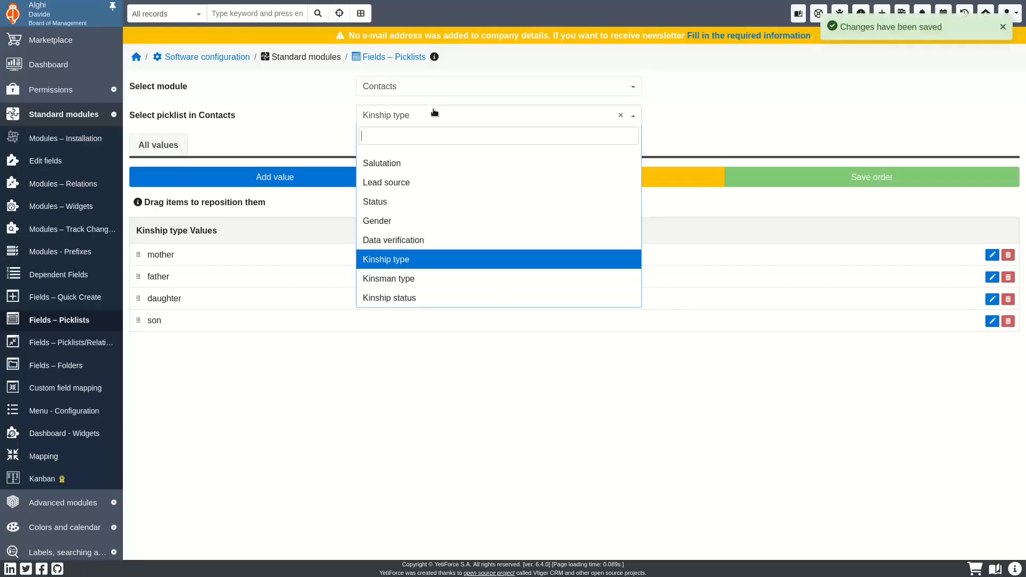
pyautogui.click(411, 277)
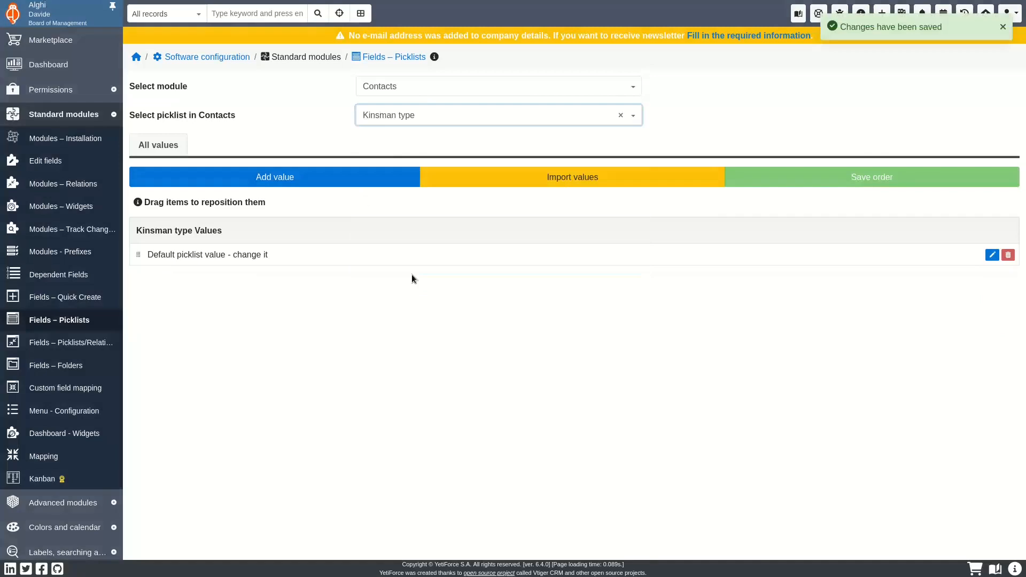
pyautogui.click(992, 255)
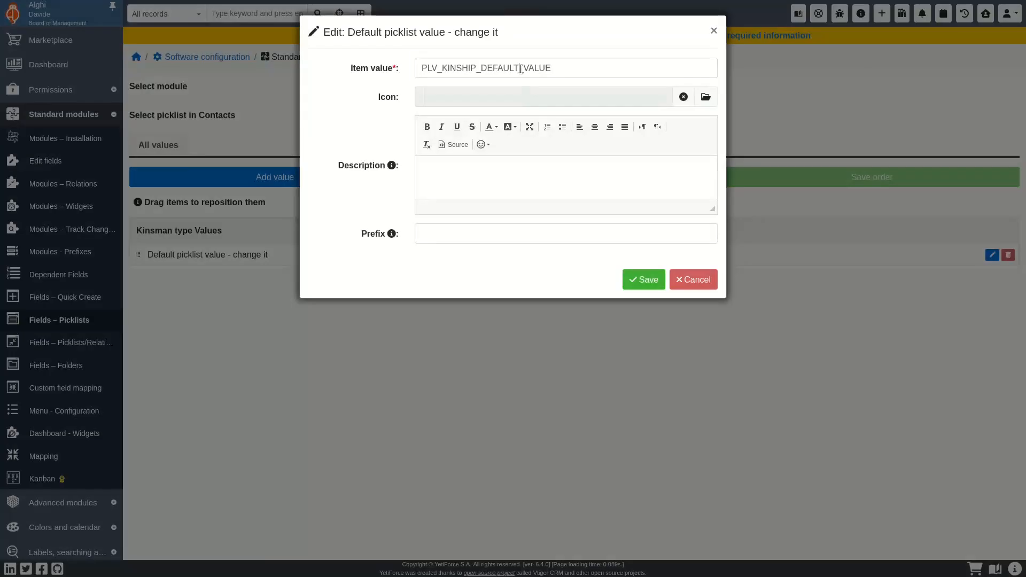
pyautogui.doubleClick(521, 68)
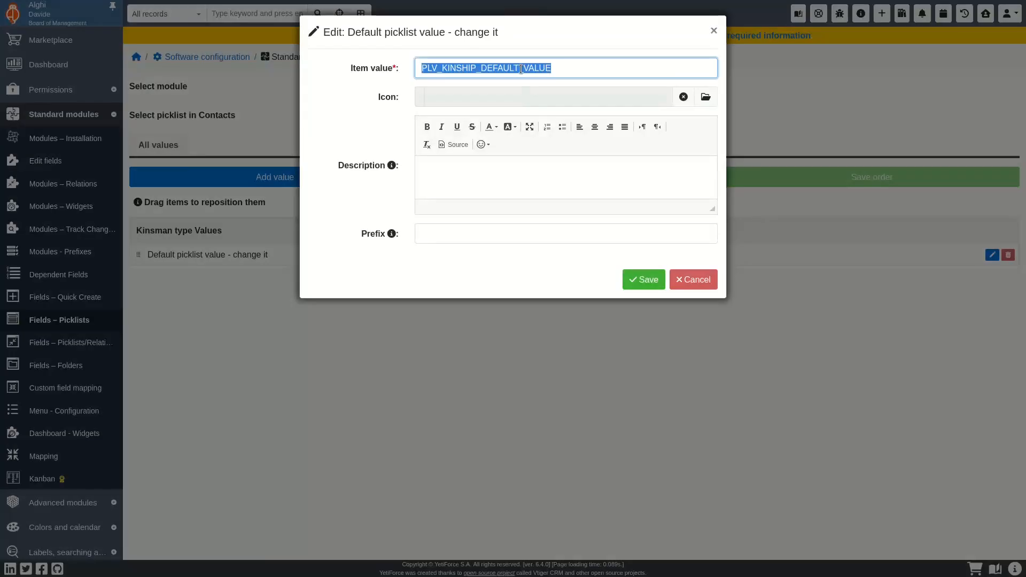
pyautogui.write('mother')
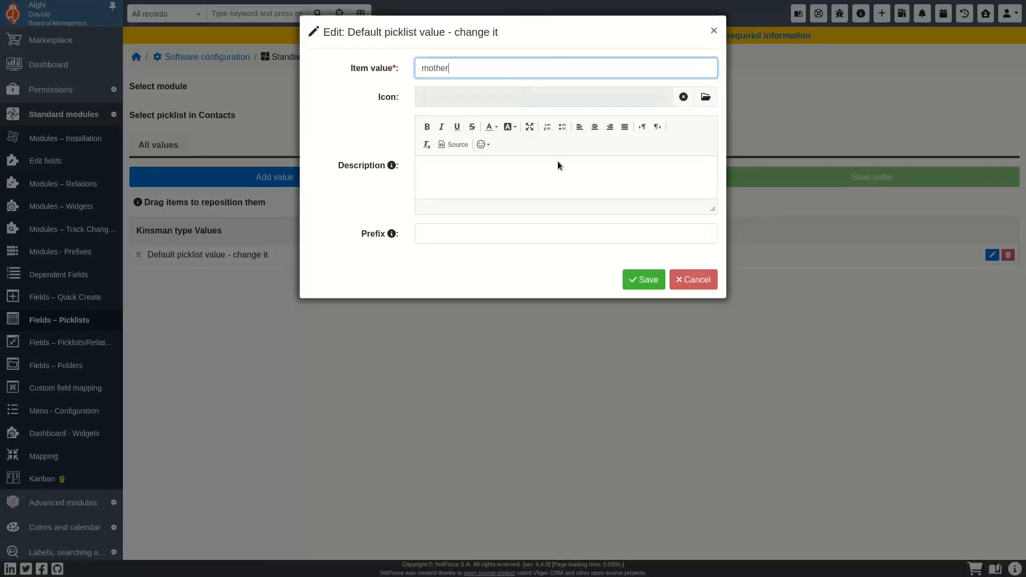
pyautogui.click(644, 280)
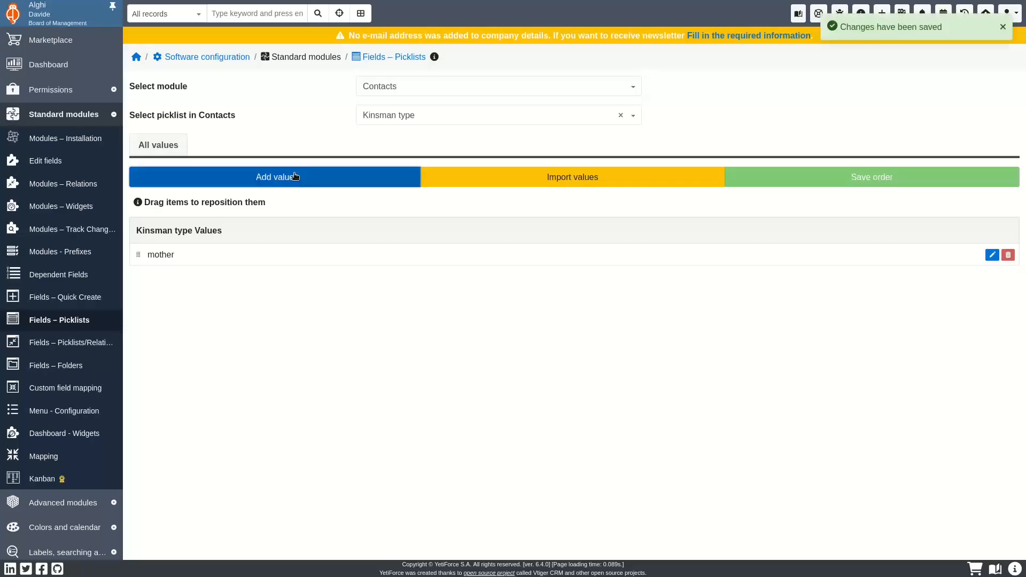
# Add the values "father", "daughter" and "son" to the Kinsman type picklist, saving each one.
pyautogui.click(294, 176)
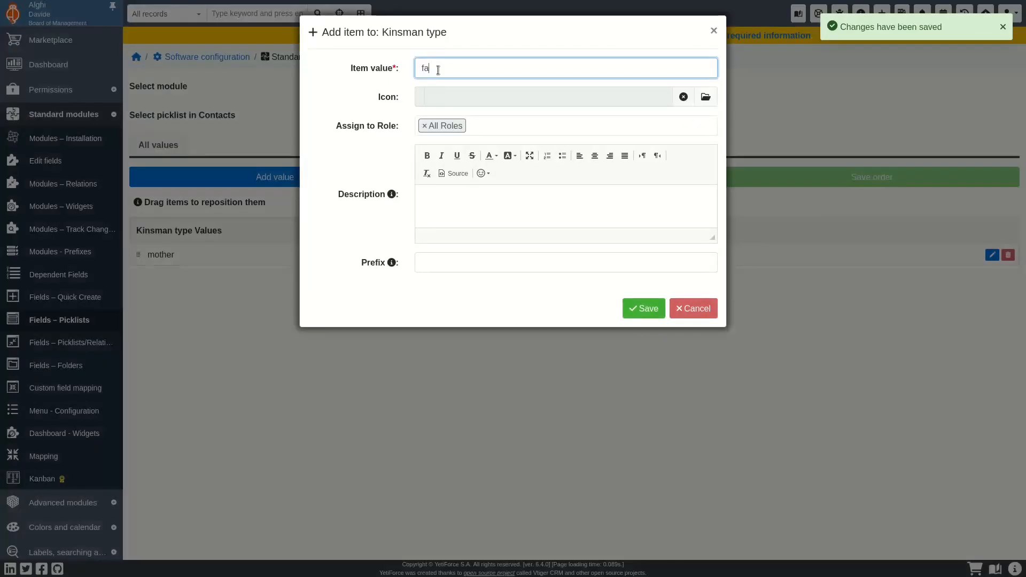
pyautogui.write('father')
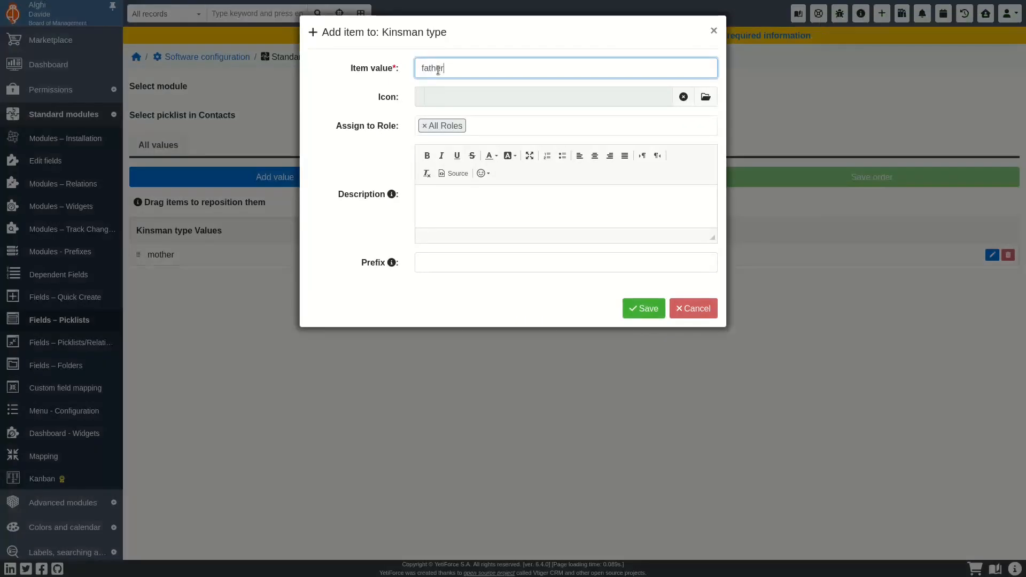
pyautogui.click(639, 310)
pyautogui.click(323, 182)
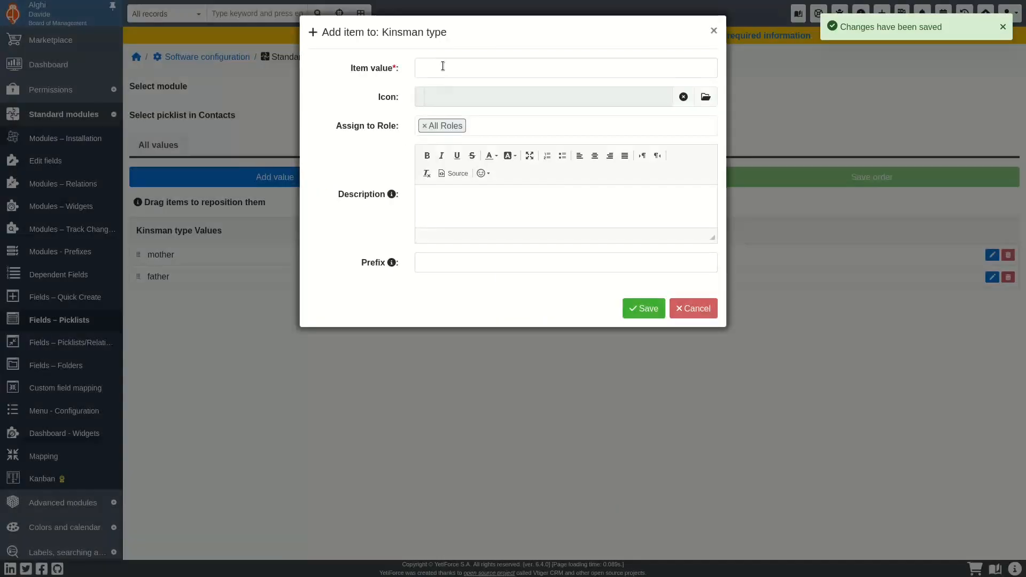
pyautogui.click(442, 66)
pyautogui.write('daughter')
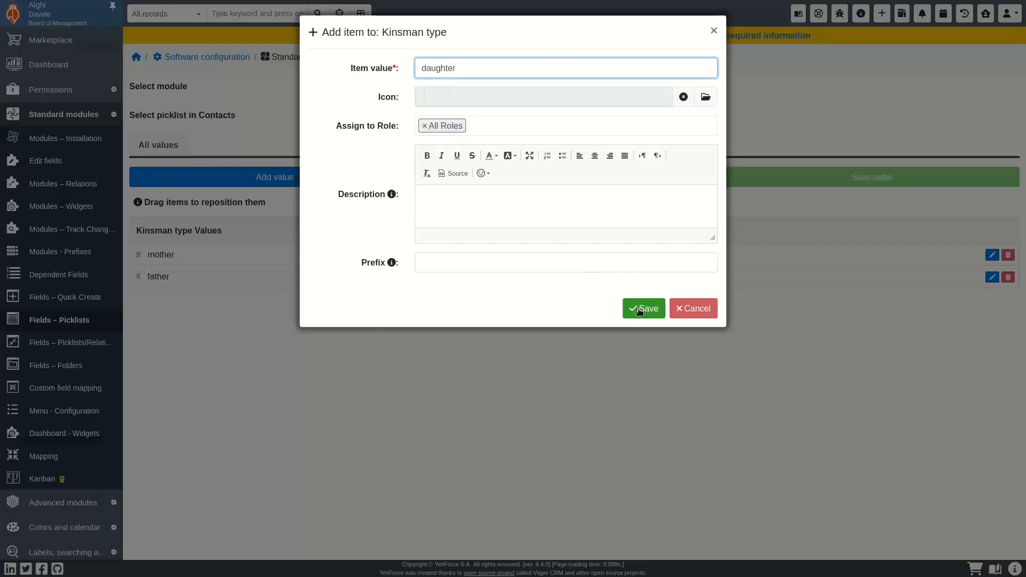
pyautogui.click(639, 310)
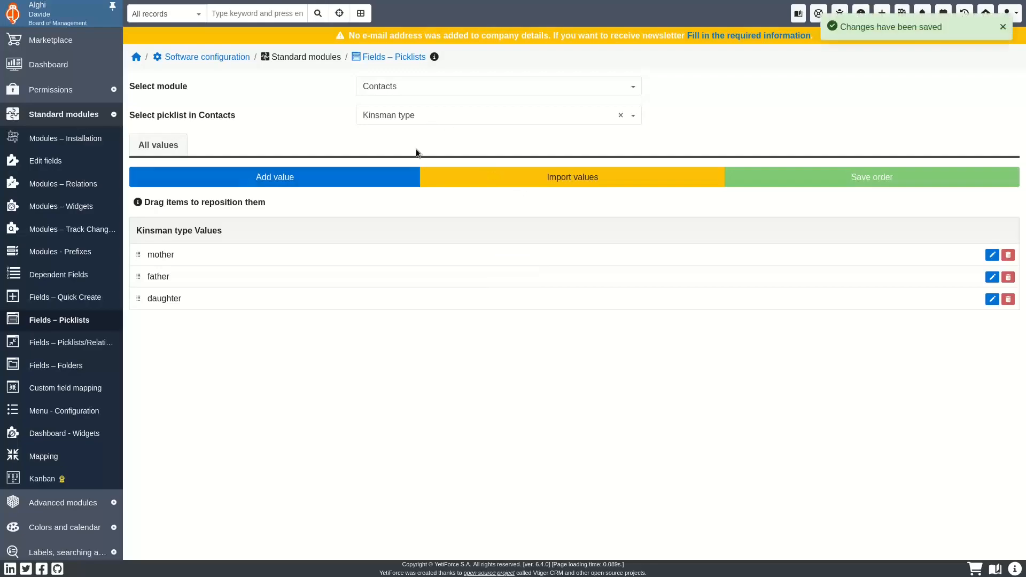
pyautogui.click(367, 177)
pyautogui.click(439, 69)
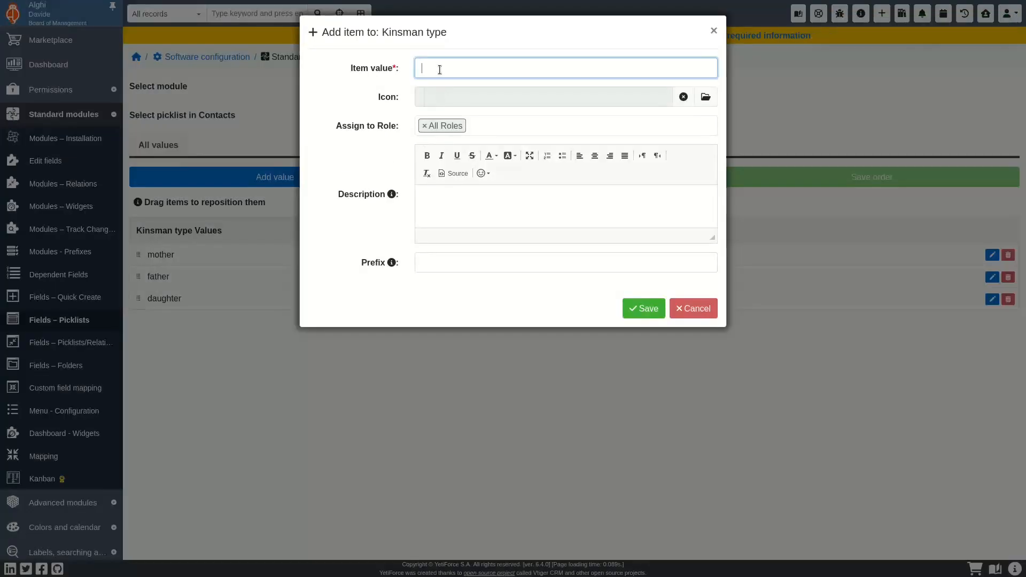
pyautogui.click(631, 307)
# Switch to the Kinship status picklist and change its default value to "valid".
pyautogui.click(457, 115)
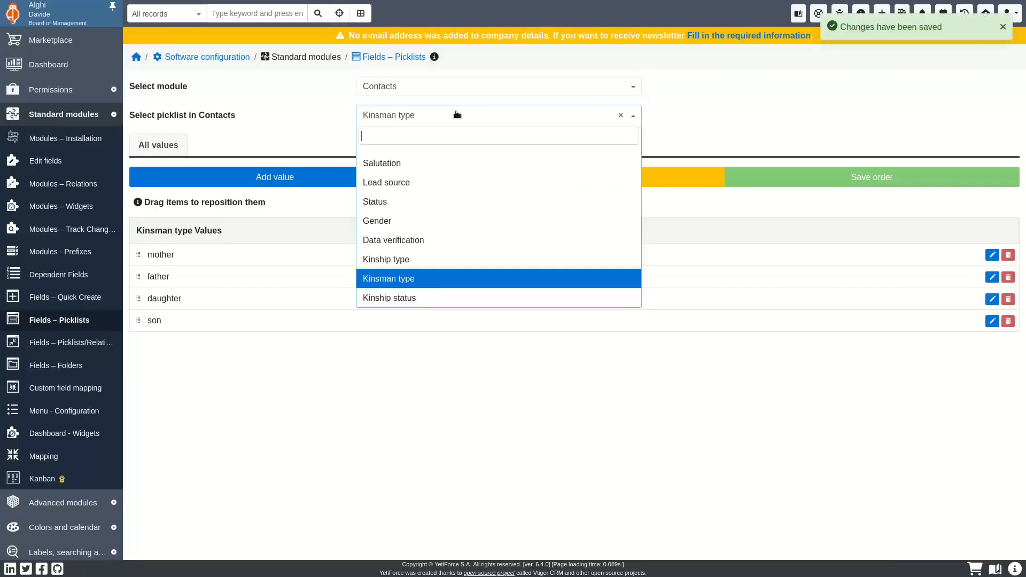
pyautogui.click(419, 298)
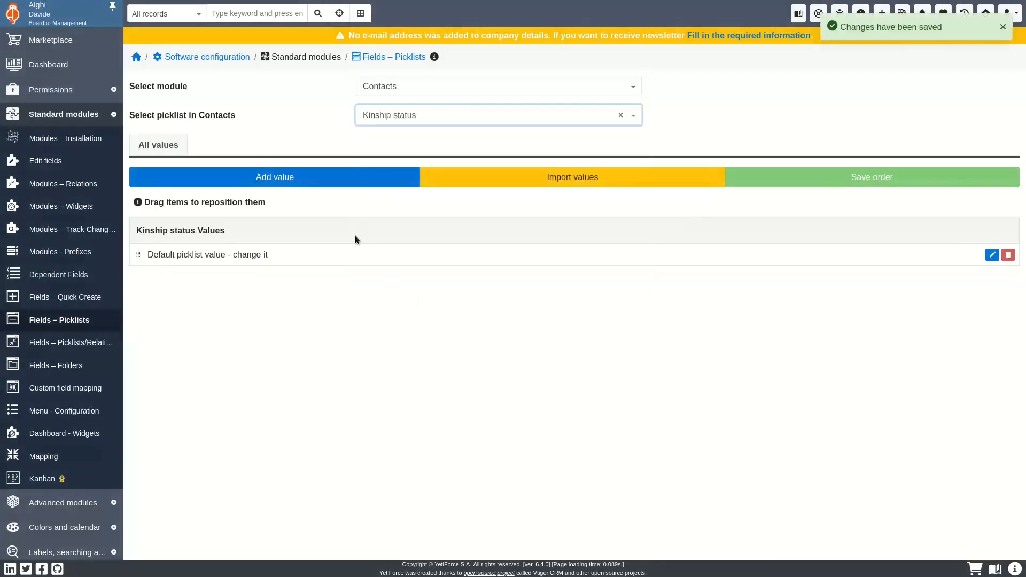
pyautogui.click(992, 254)
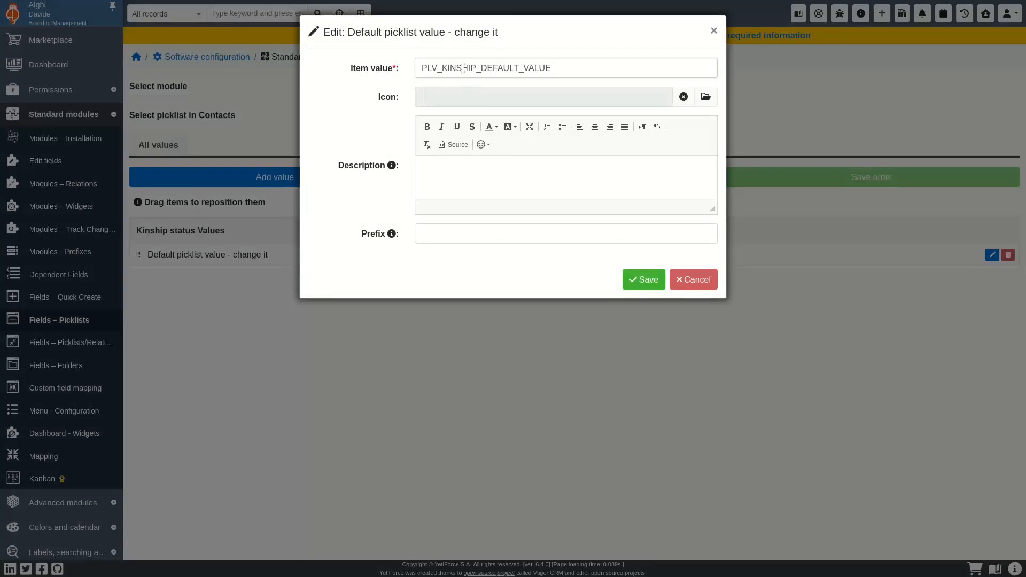
pyautogui.doubleClick(463, 68)
pyautogui.write('valid')
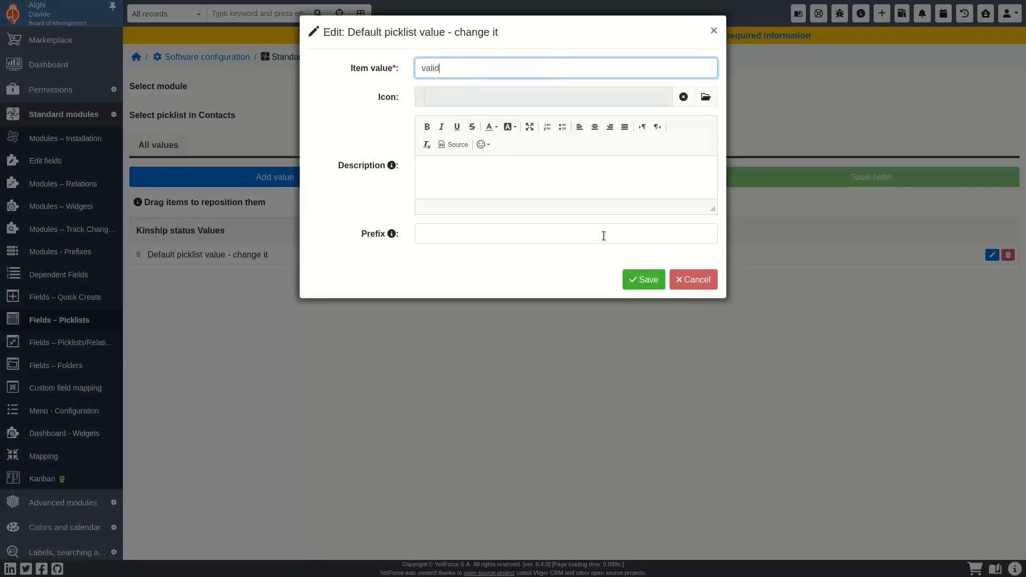
pyautogui.click(636, 279)
# Add the value "invalid" to the Kinship status picklist and save it.
pyautogui.click(348, 186)
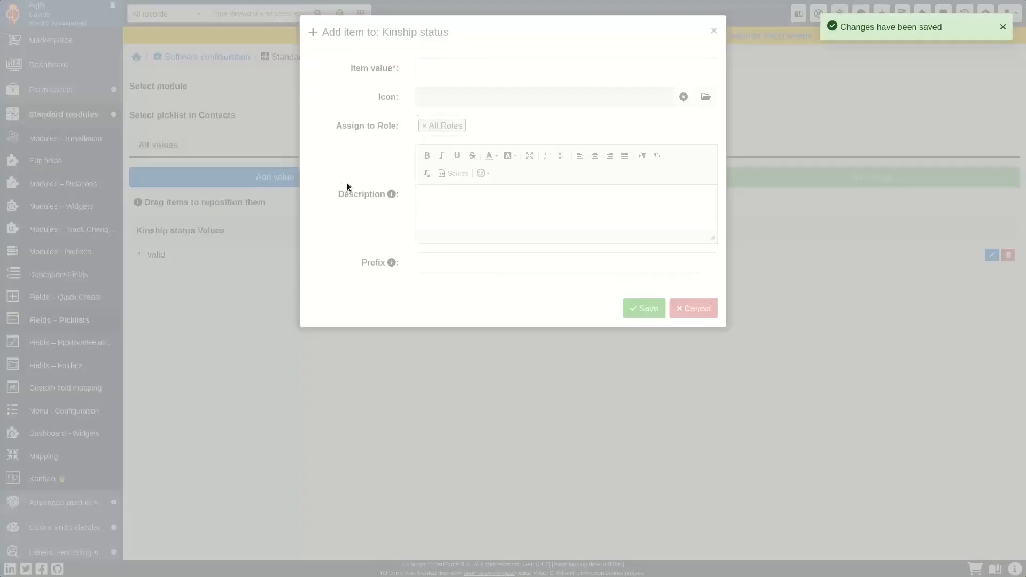
pyautogui.click(436, 64)
pyautogui.write('inval')
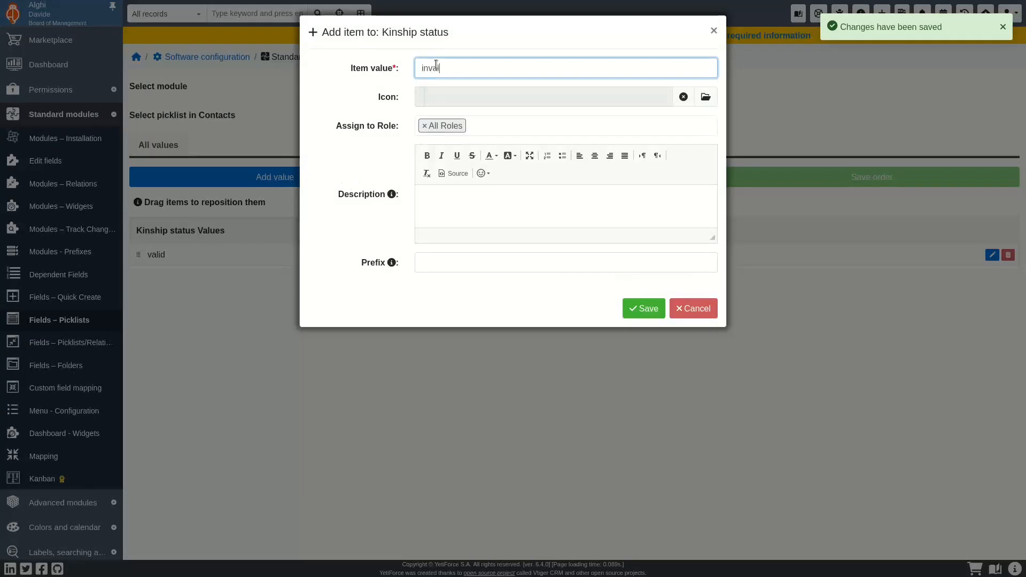
pyautogui.write('id')
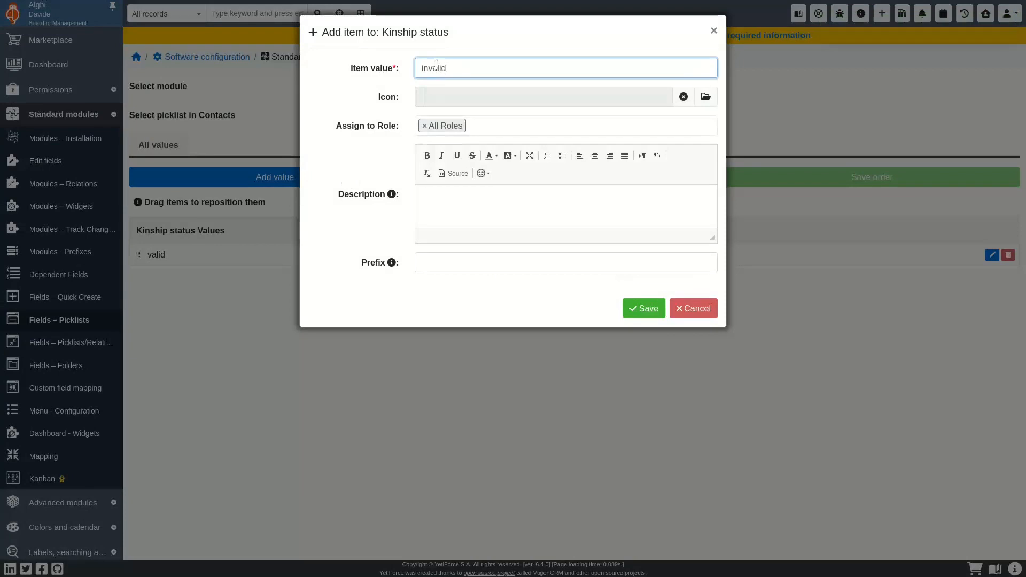
pyautogui.click(636, 309)
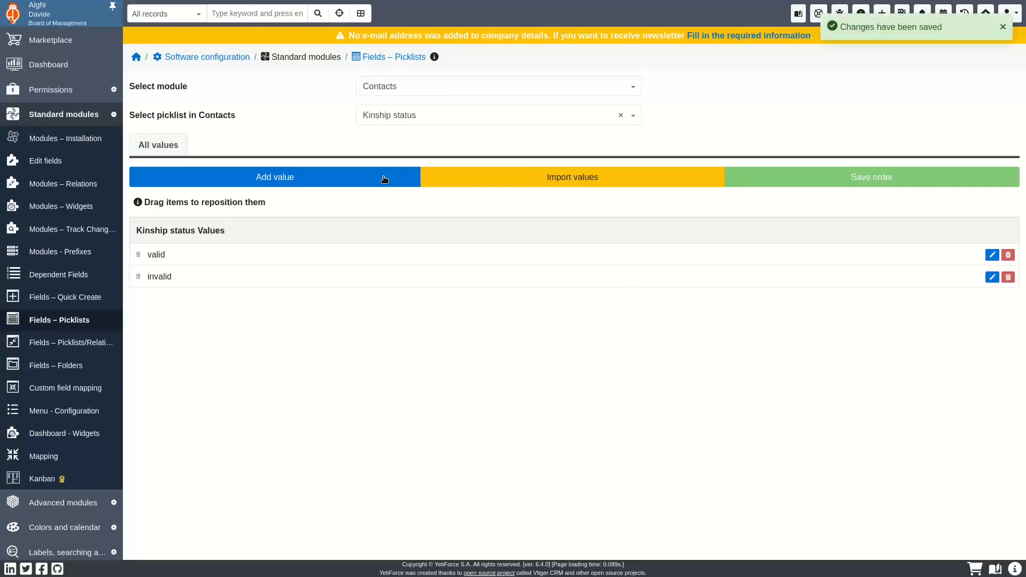
# Add the values "suspended" and "n/a" to the Kinship status picklist, saving each one.
pyautogui.click(384, 179)
pyautogui.click(442, 68)
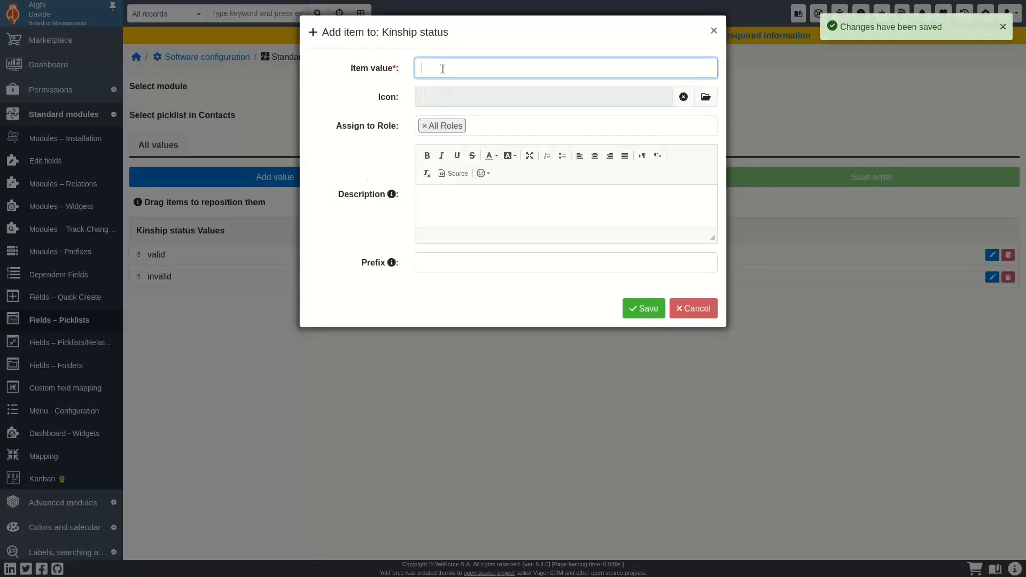
pyautogui.write('suspended')
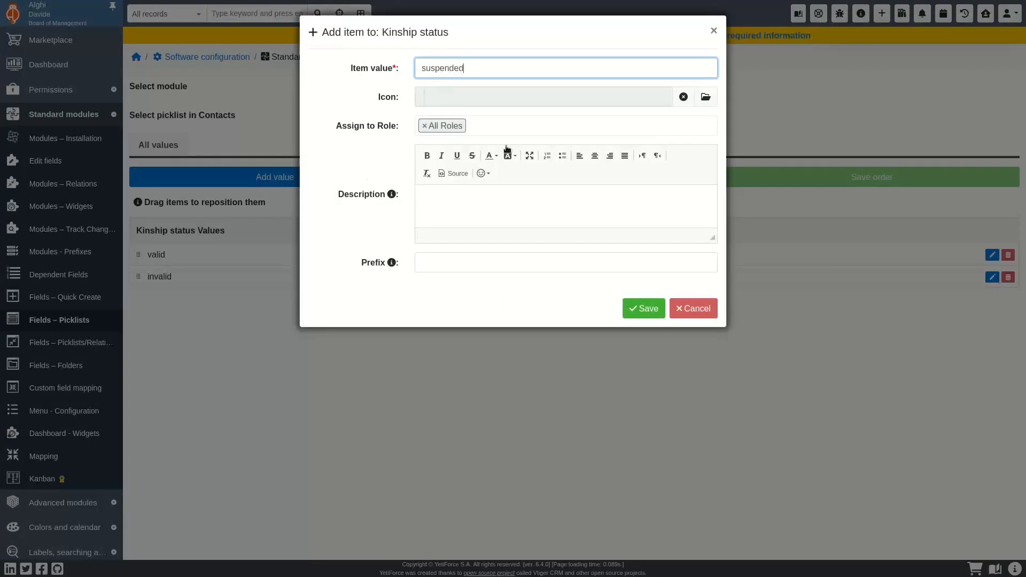
pyautogui.click(631, 305)
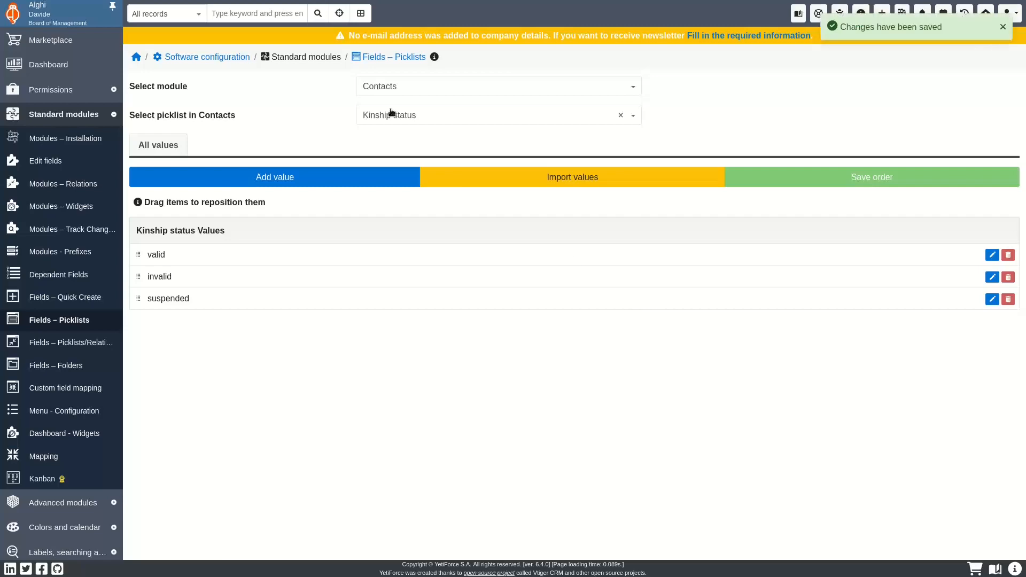
pyautogui.click(332, 171)
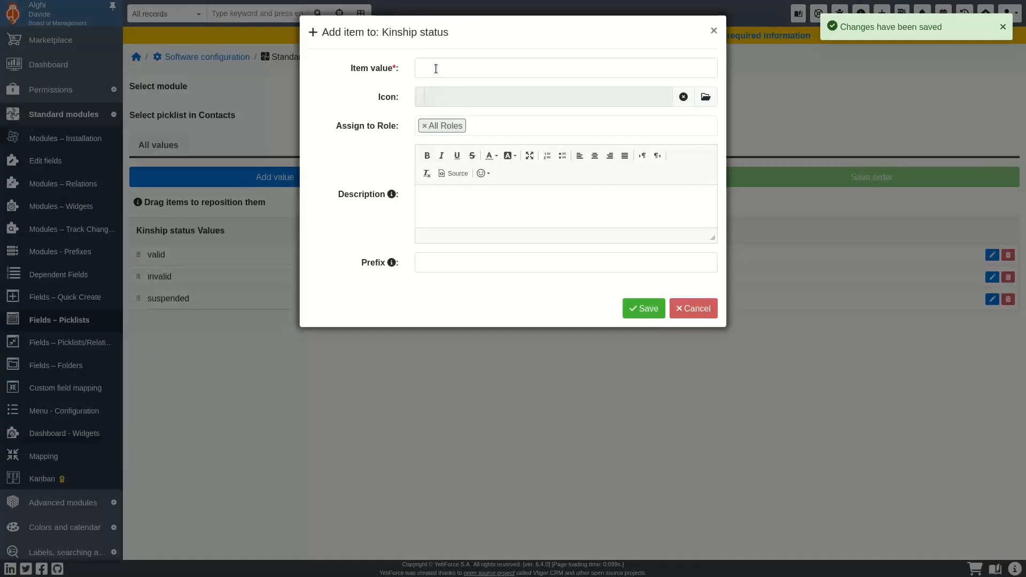
pyautogui.click(436, 68)
pyautogui.write('n/a')
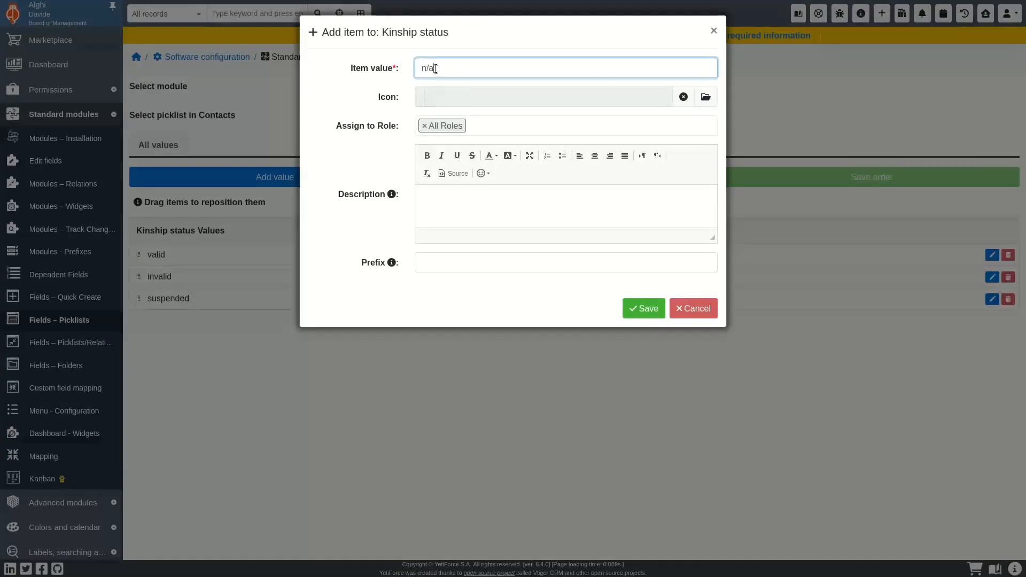
pyautogui.click(658, 313)
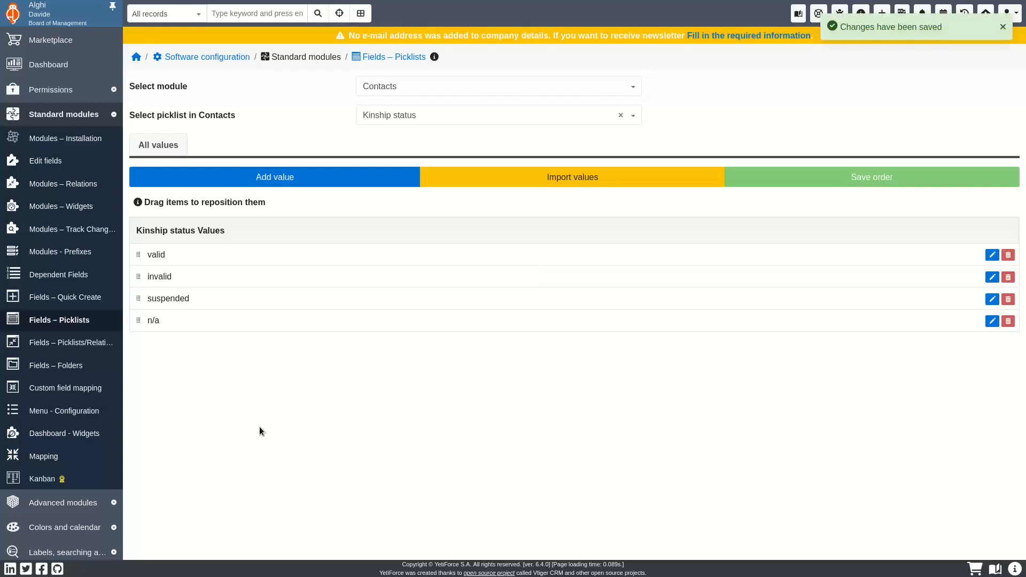
# Open the picklist color settings and choose the Contacts module's Kinship type picklist.
pyautogui.click(71, 122)
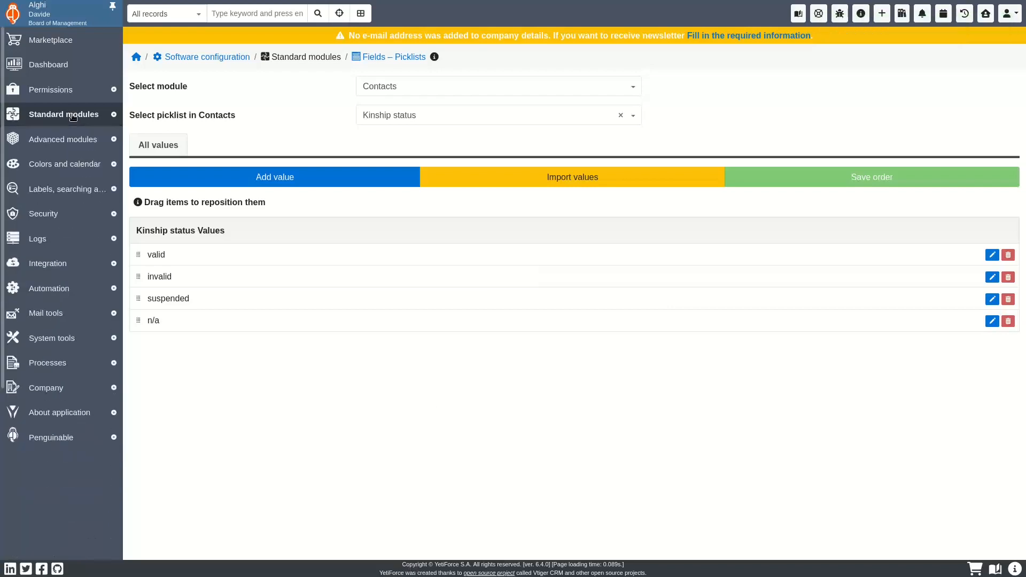
pyautogui.click(70, 169)
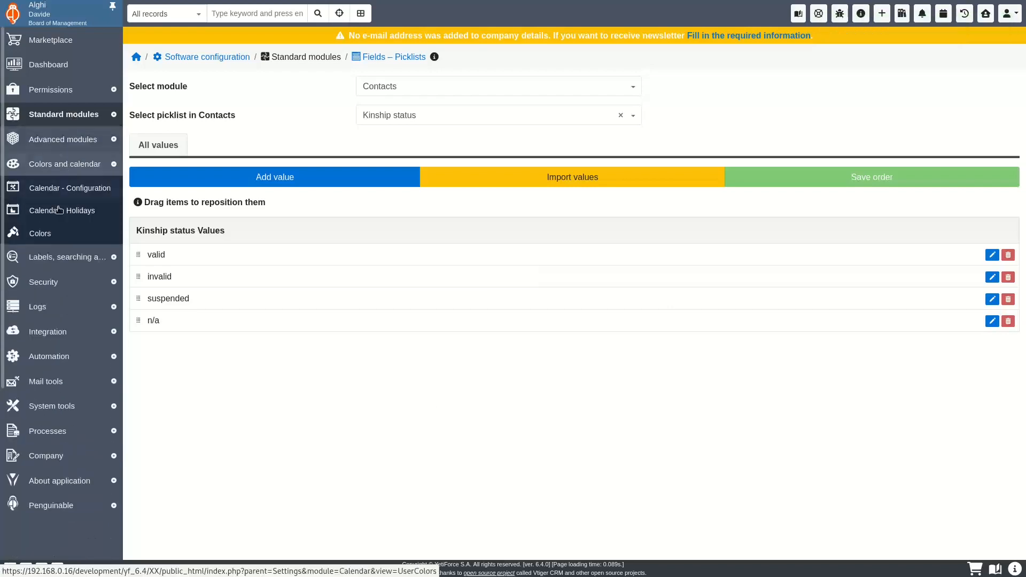
pyautogui.click(55, 233)
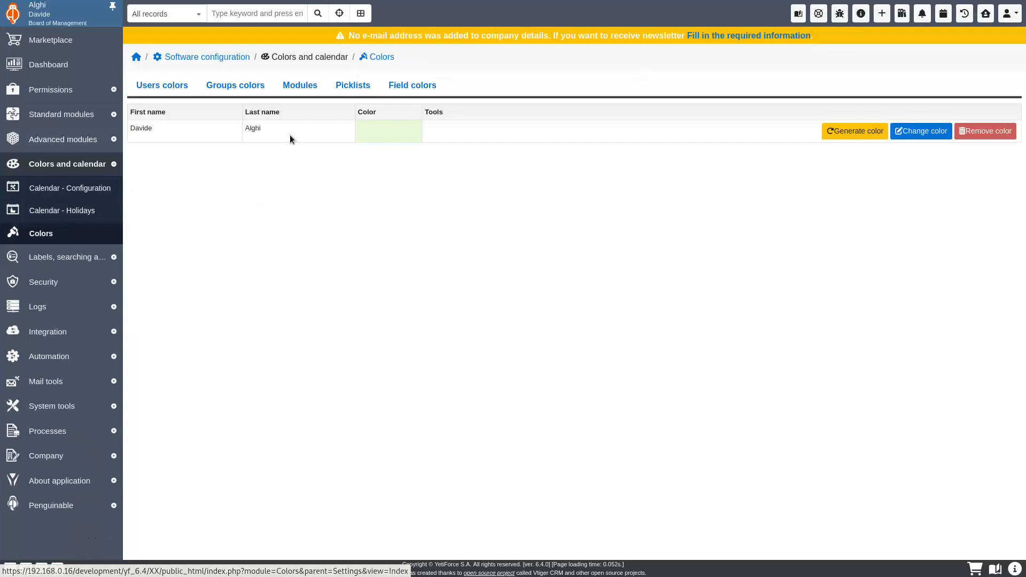
pyautogui.click(344, 84)
pyautogui.click(340, 127)
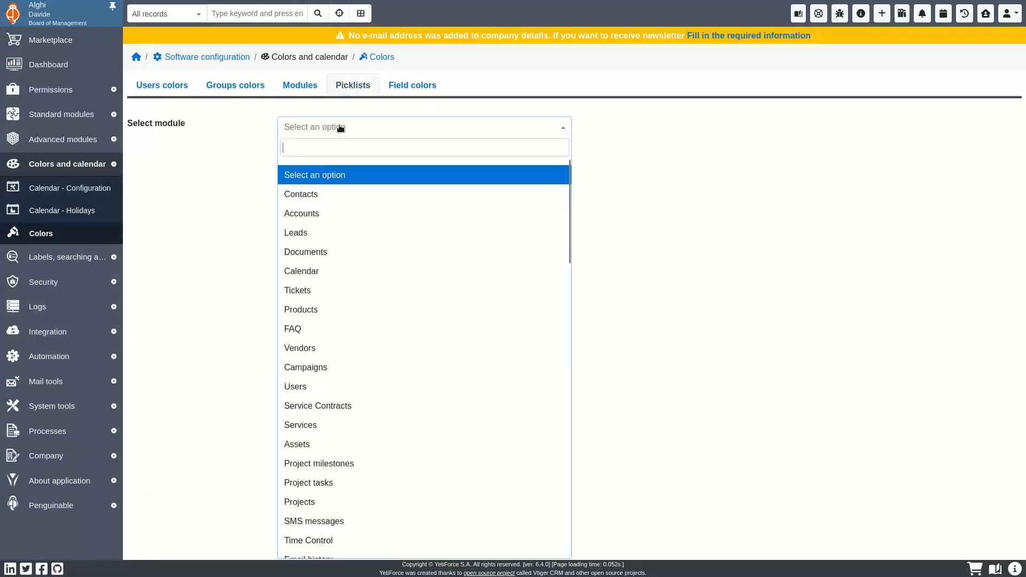
pyautogui.click(324, 194)
pyautogui.click(787, 128)
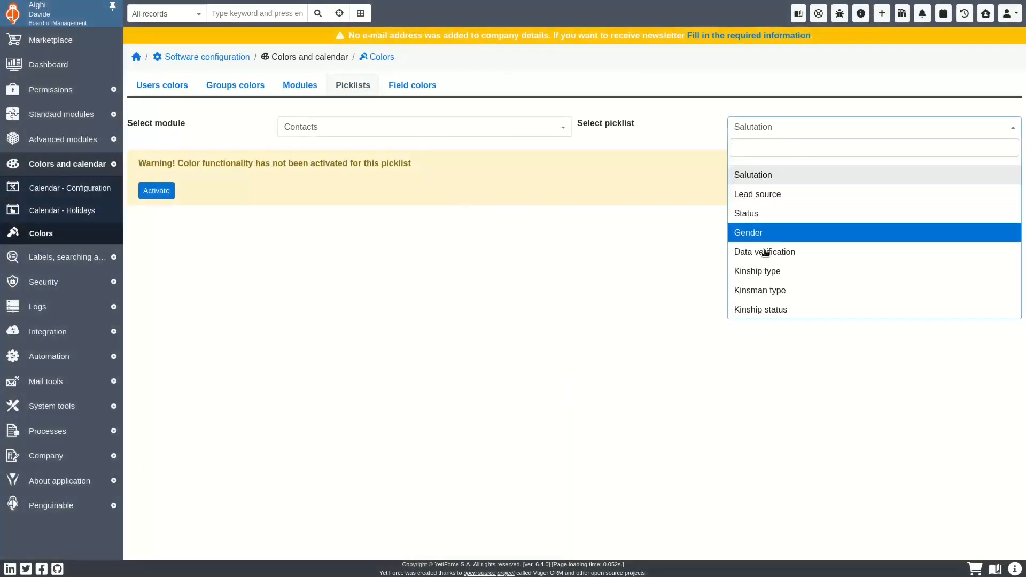
pyautogui.click(764, 272)
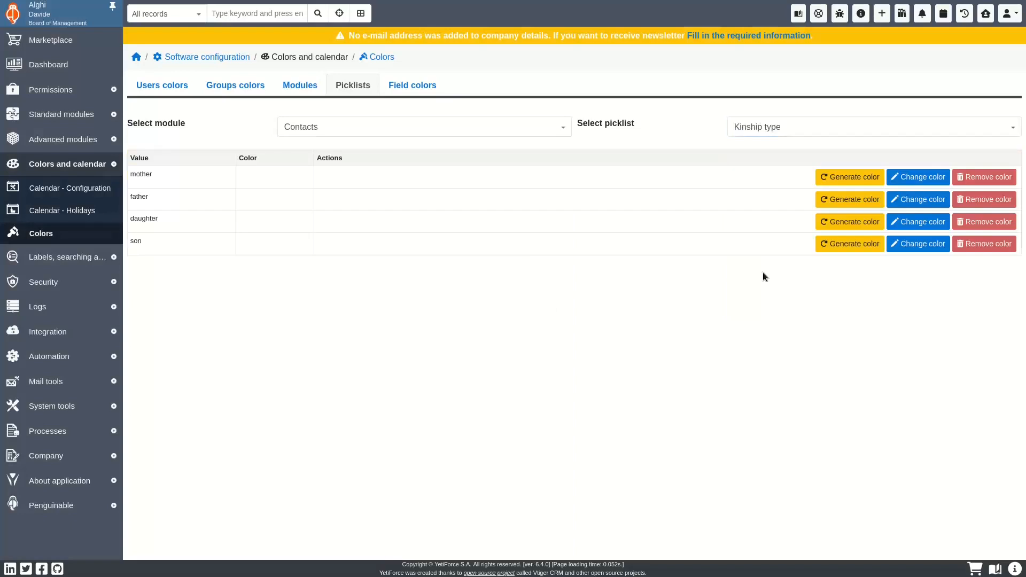
# Generate colors for the Kinship type values mother, father, daughter and son, generating the color for son twice.
pyautogui.click(845, 182)
pyautogui.click(839, 203)
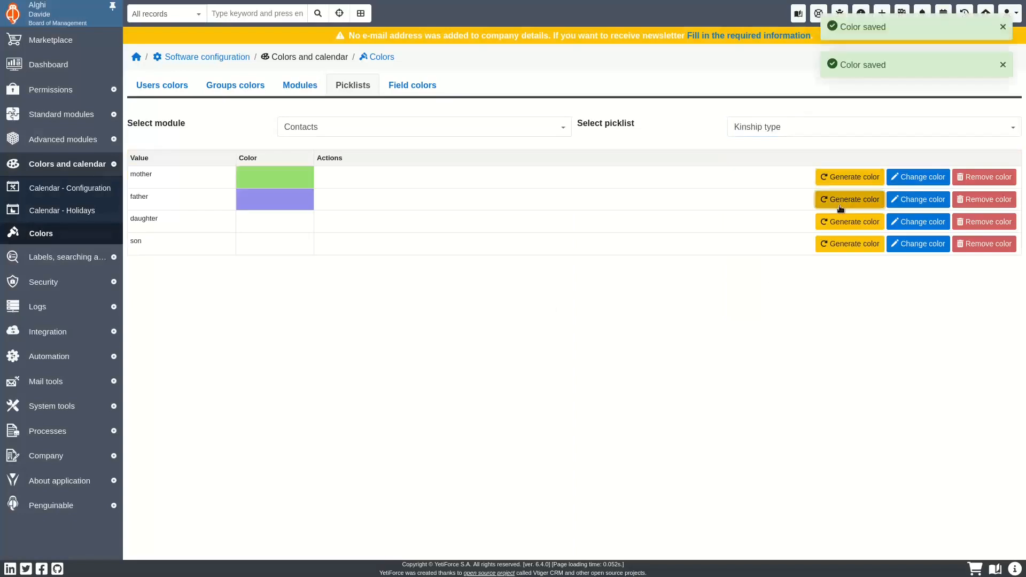
pyautogui.click(837, 220)
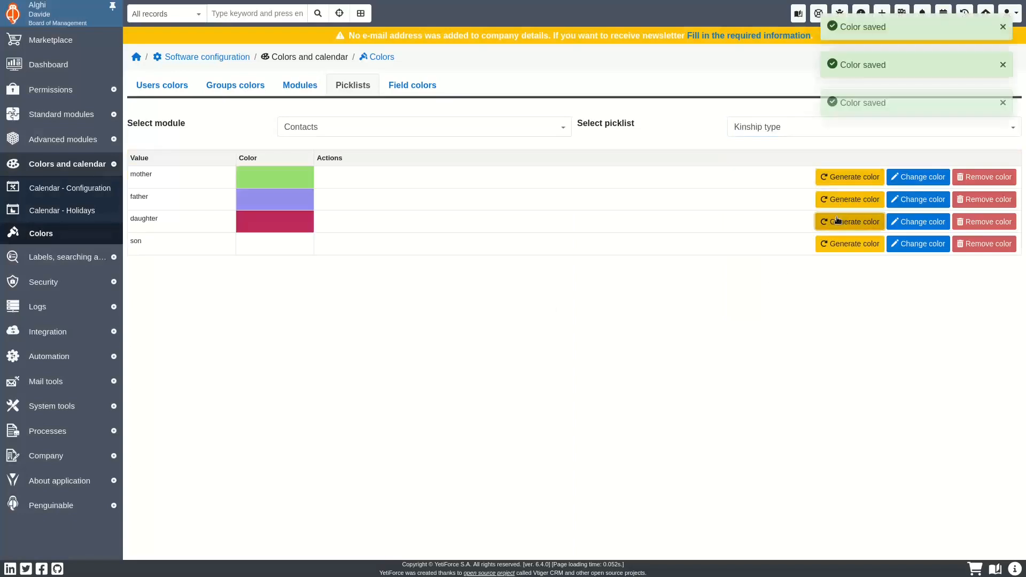
pyautogui.click(829, 248)
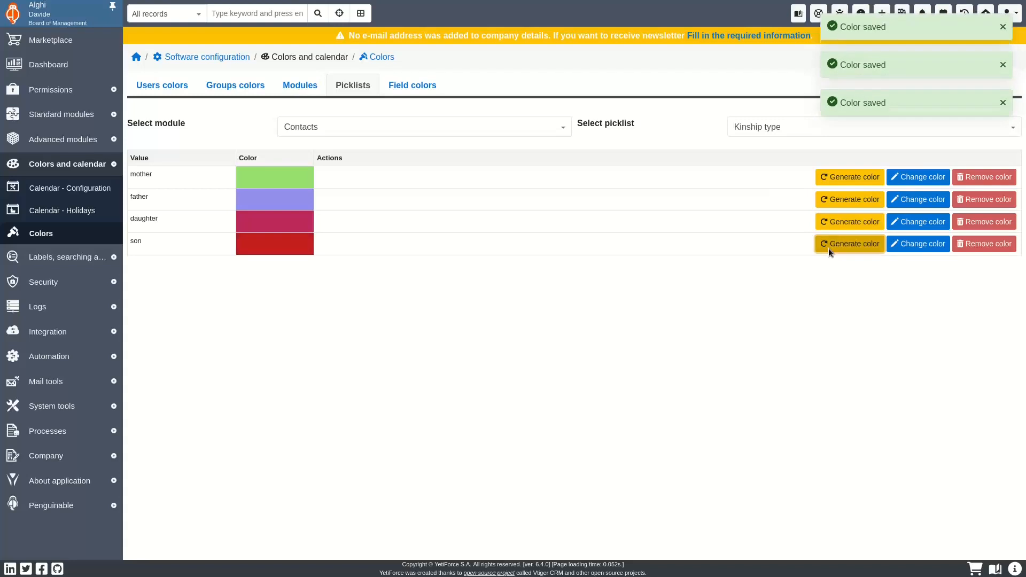
pyautogui.click(828, 246)
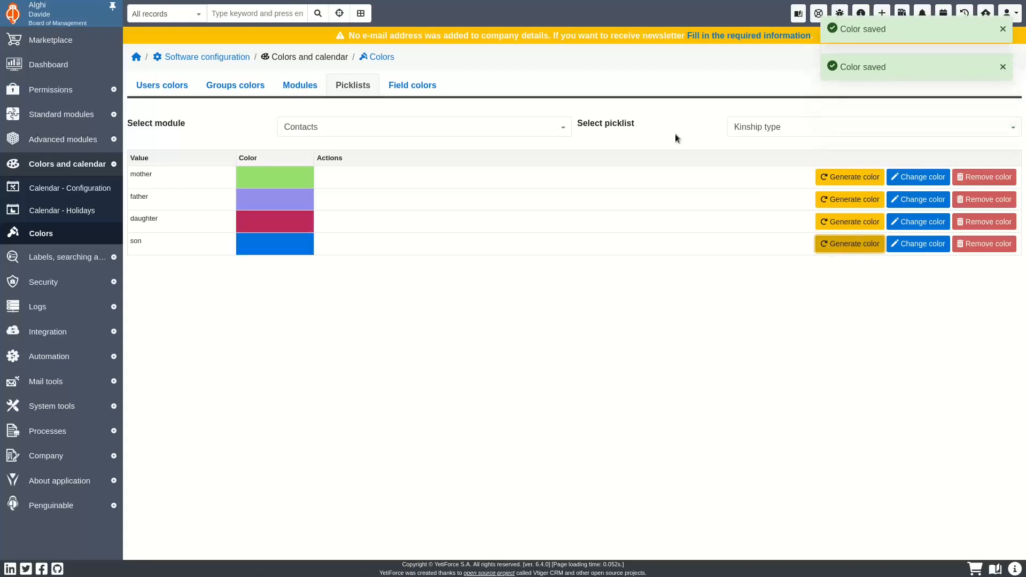
# Switch to the Kinship status picklist and generate colors for valid, invalid, suspended and n/a.
pyautogui.click(764, 128)
pyautogui.click(795, 307)
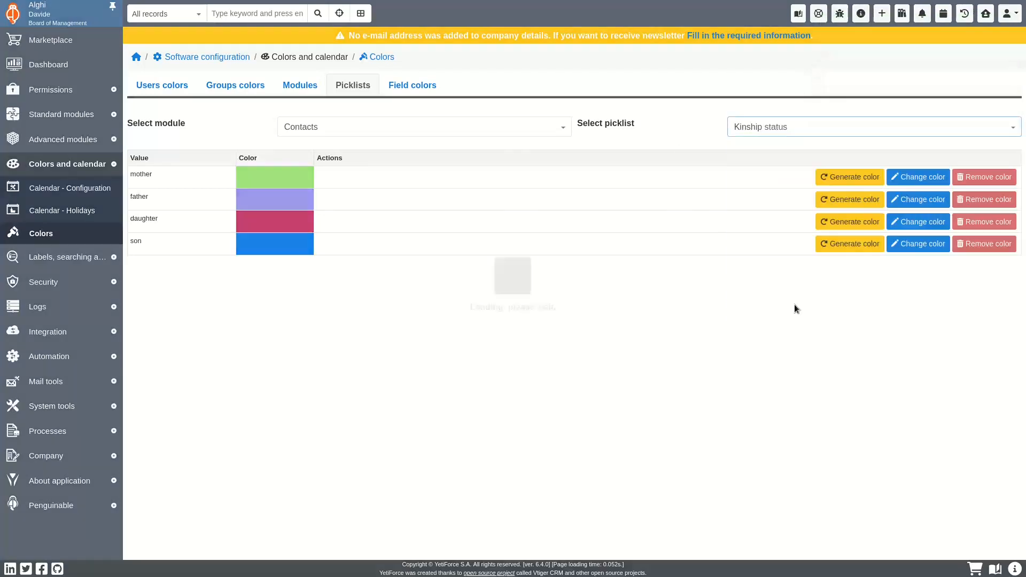
pyautogui.click(859, 177)
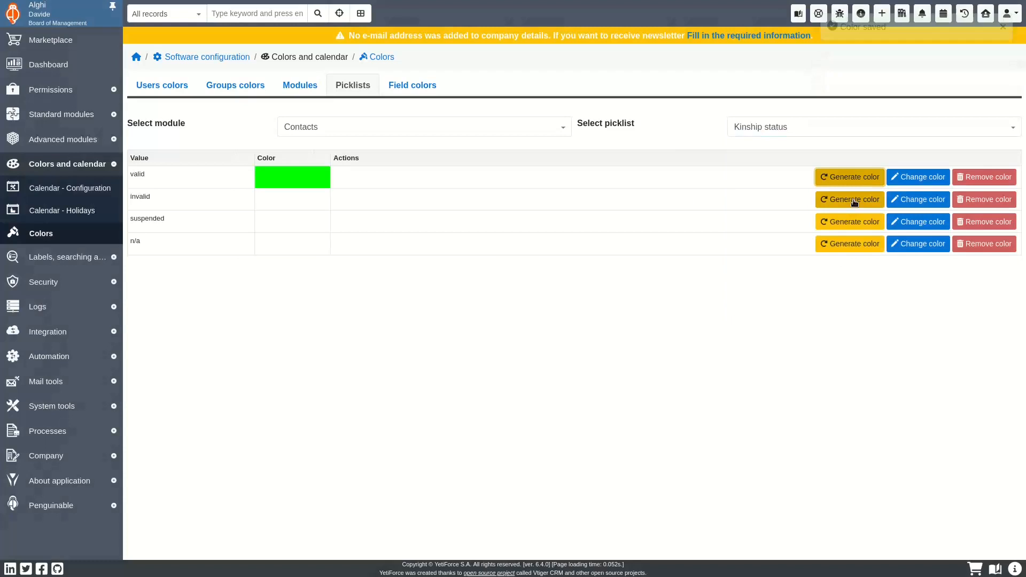
pyautogui.click(853, 199)
pyautogui.click(850, 221)
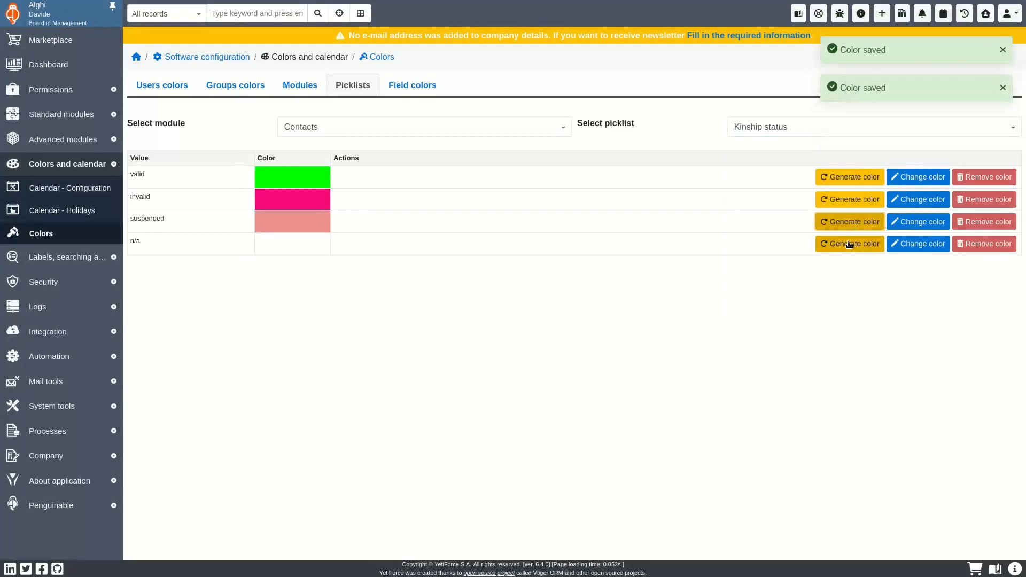
pyautogui.click(850, 244)
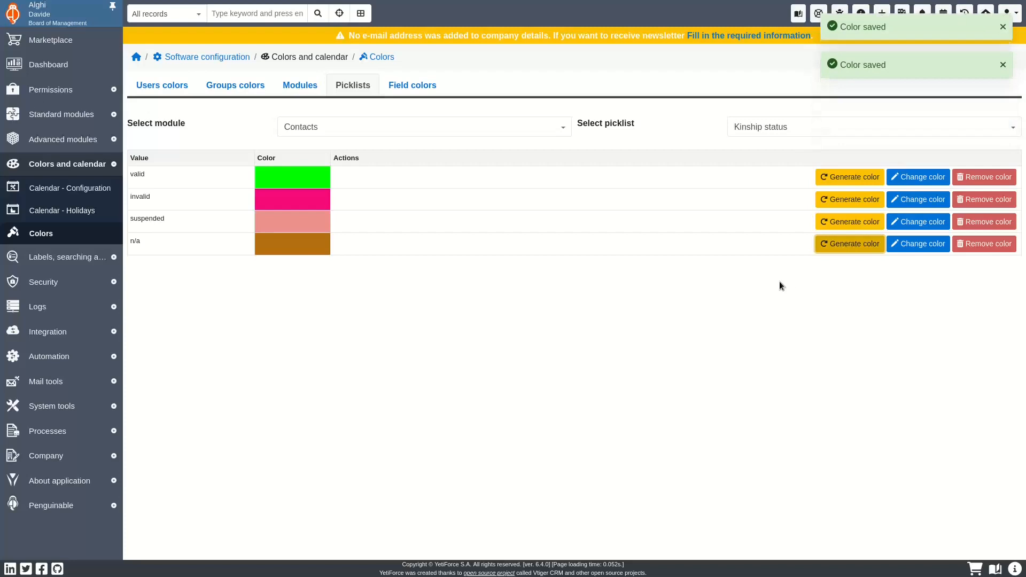
# Open the Kinships relation of the first contact in the Contacts list and link the first contact offered for selection.
pyautogui.moveTo(274, 2)
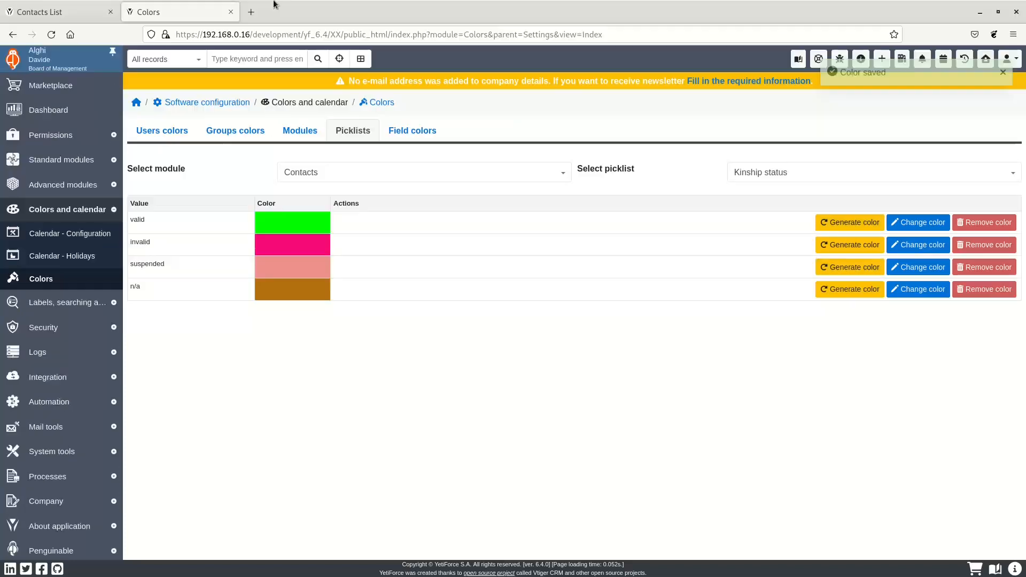
pyautogui.click(72, 14)
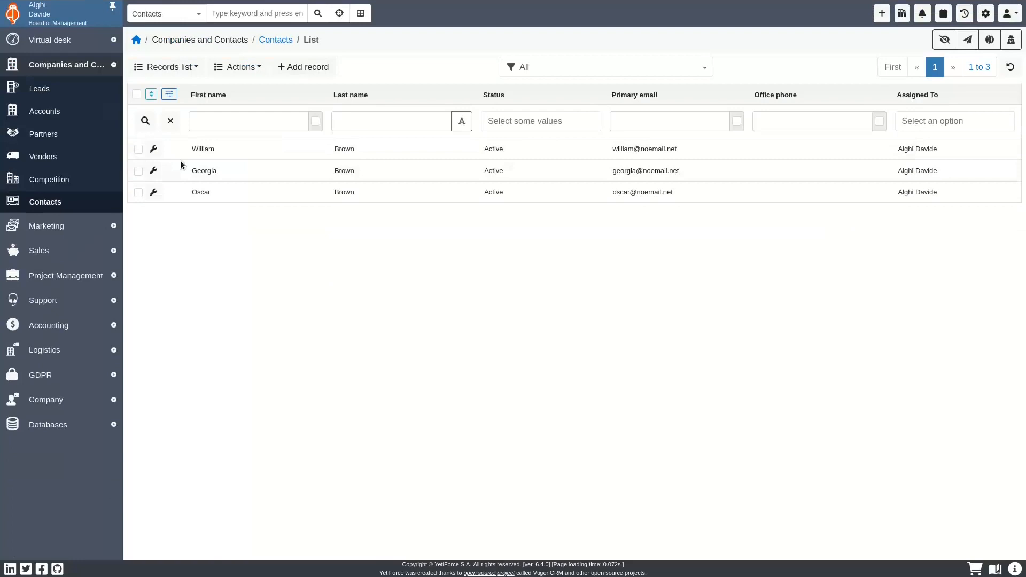
pyautogui.click(202, 151)
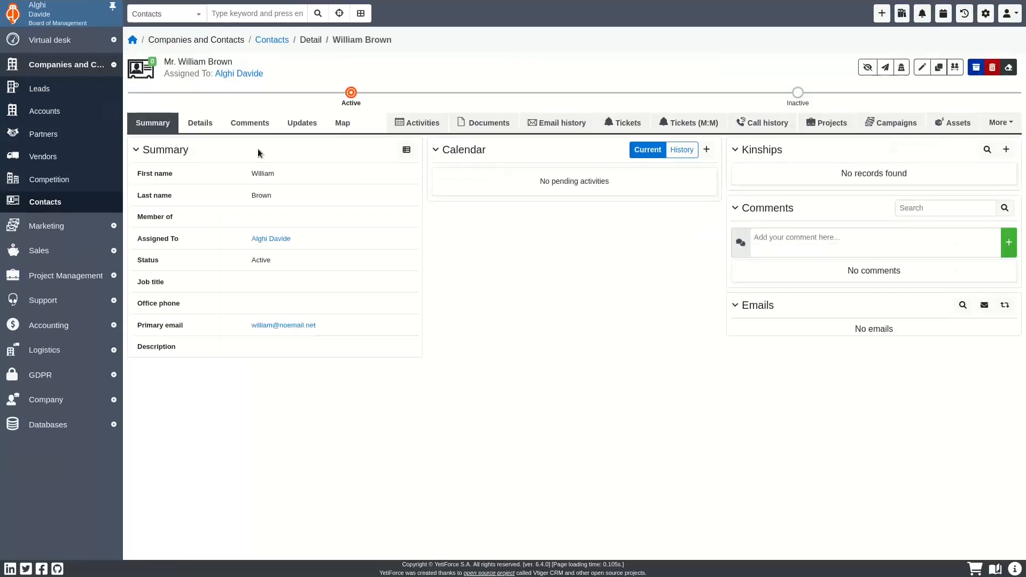
pyautogui.click(999, 122)
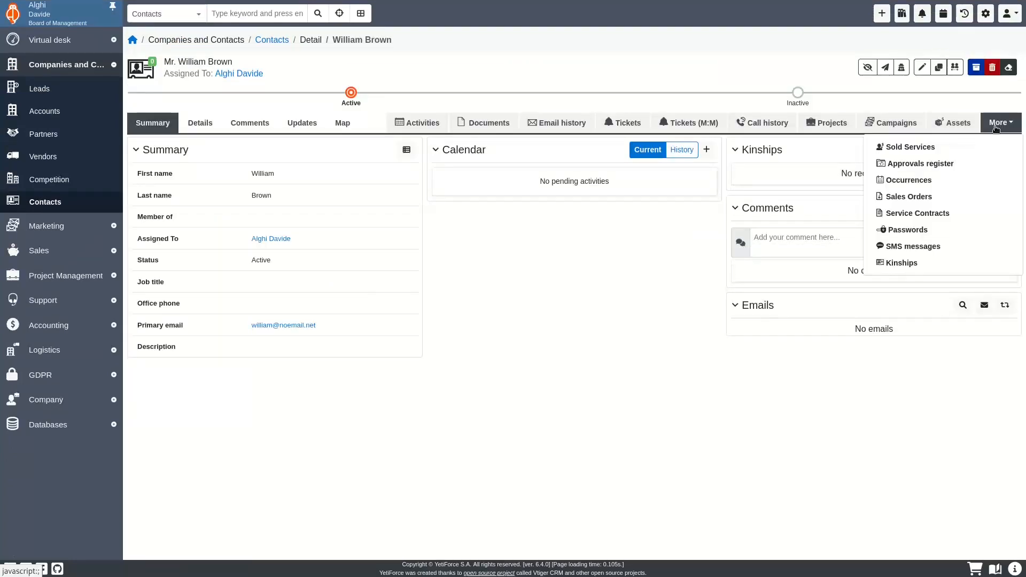
pyautogui.click(903, 269)
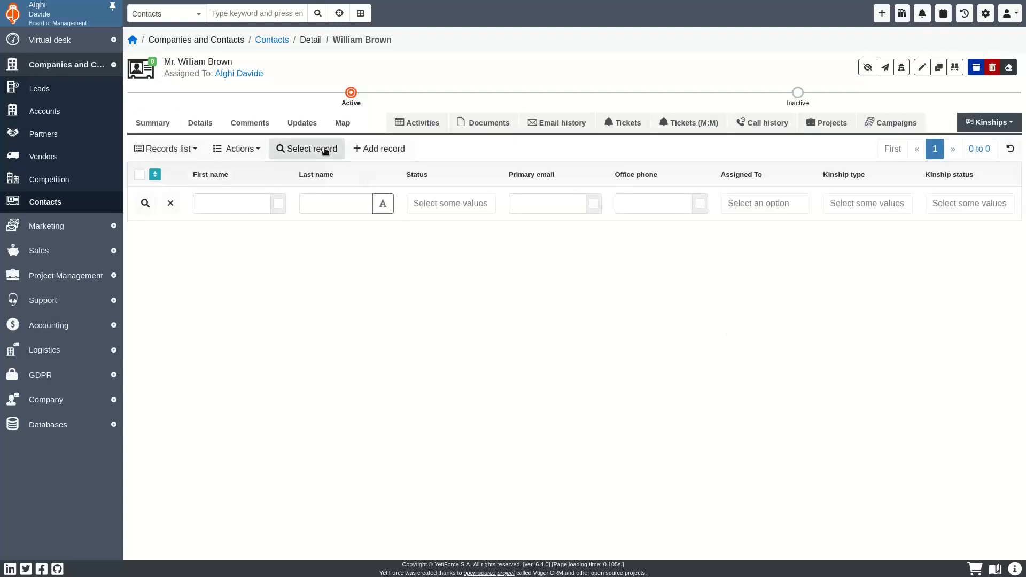
pyautogui.click(326, 151)
pyautogui.click(104, 145)
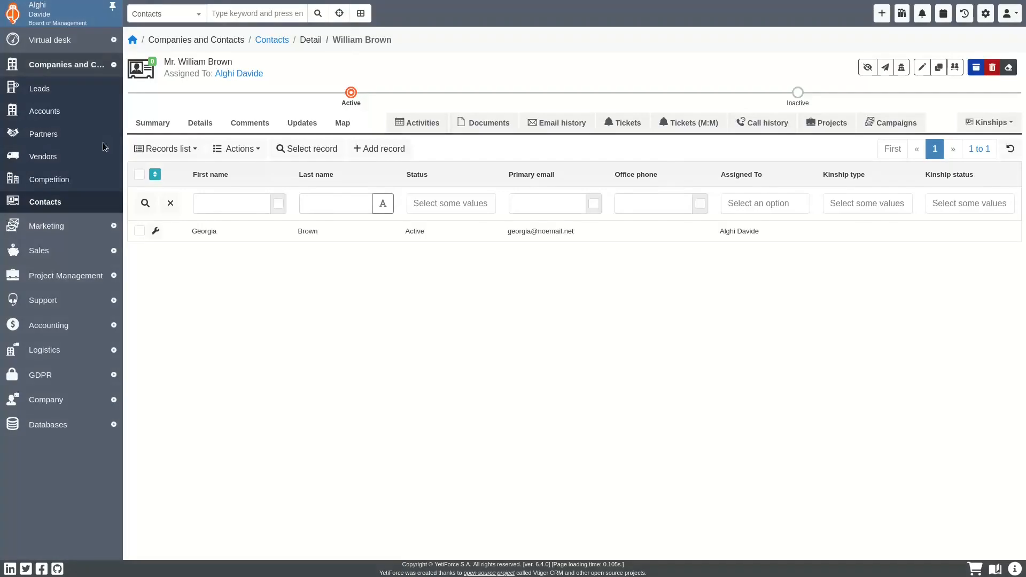
# Set the linked contact's additional data to Kinship type "father", Kinsman type "daughter" and Kinship status "valid", and save.
pyautogui.click(156, 232)
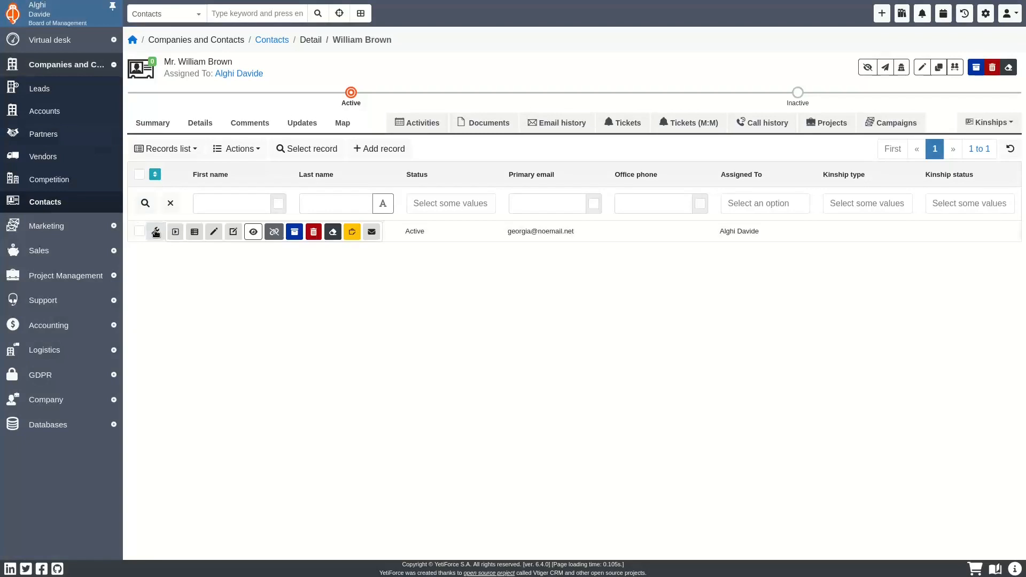
pyautogui.click(352, 232)
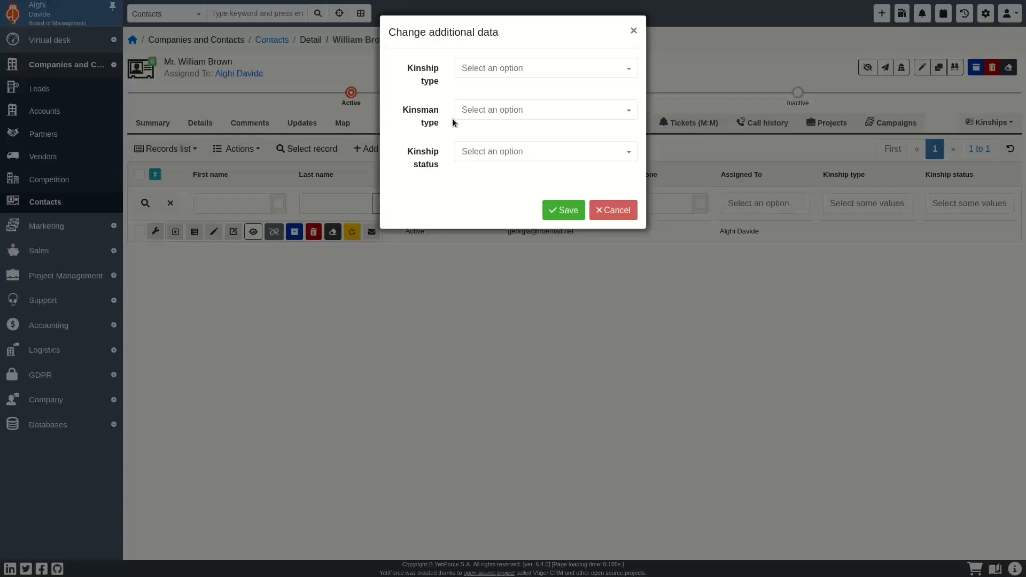
pyautogui.click(498, 74)
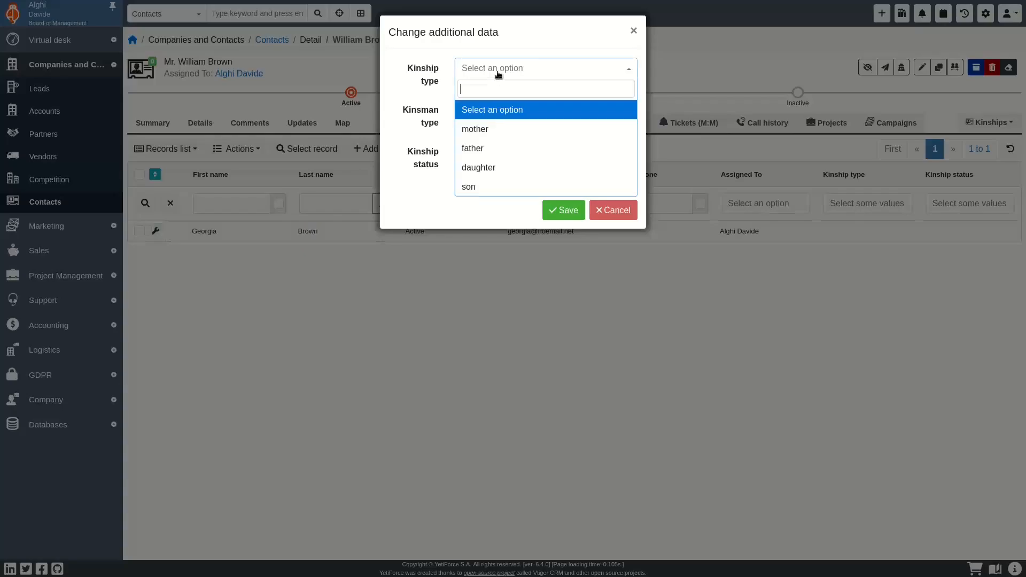
pyautogui.click(497, 146)
pyautogui.click(508, 111)
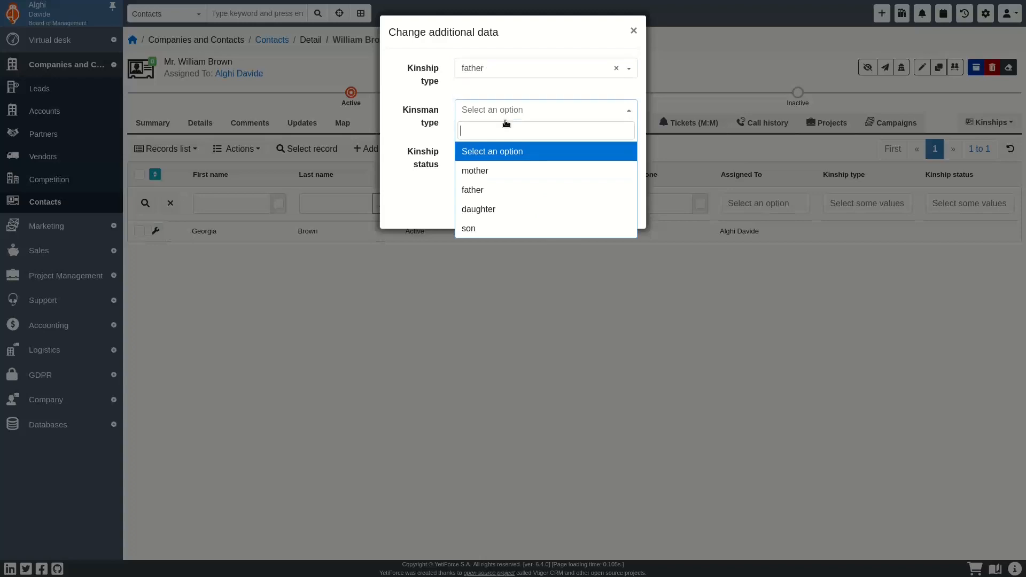
pyautogui.click(490, 210)
pyautogui.click(499, 151)
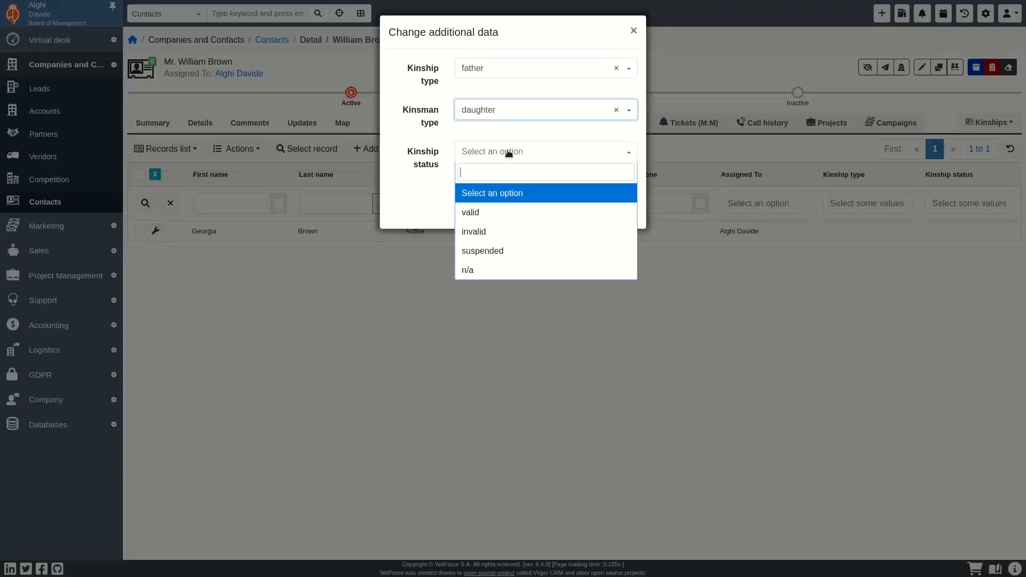
pyautogui.click(482, 212)
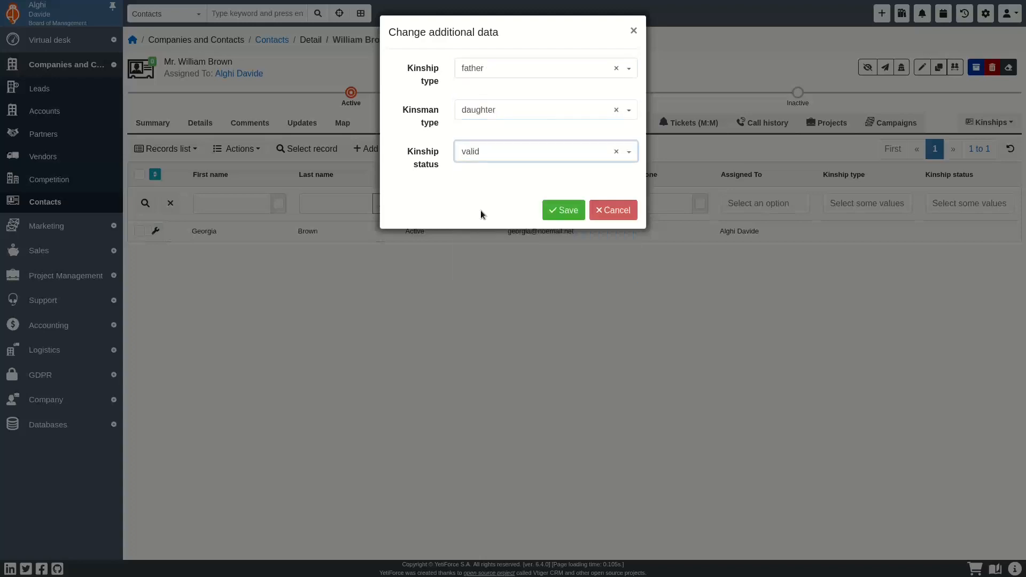
pyautogui.click(556, 208)
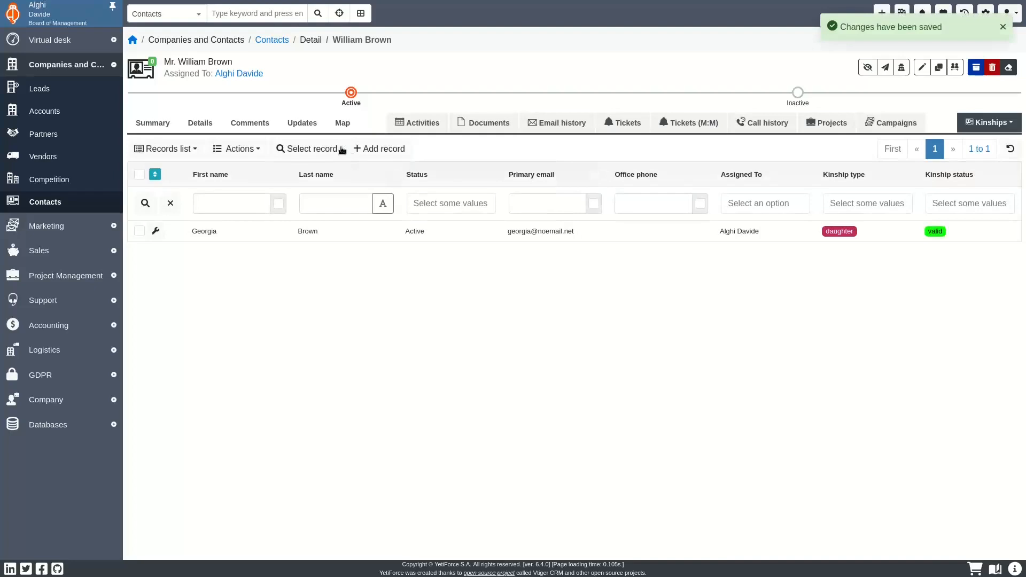
# Link the second contact offered for selection to the open contact's Kinships.
pyautogui.click(341, 149)
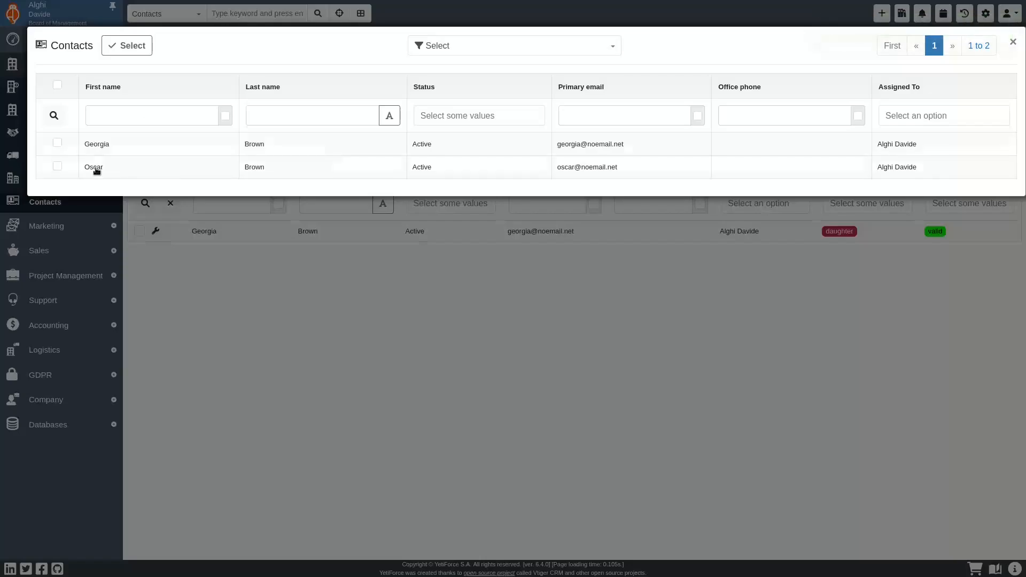
pyautogui.click(96, 169)
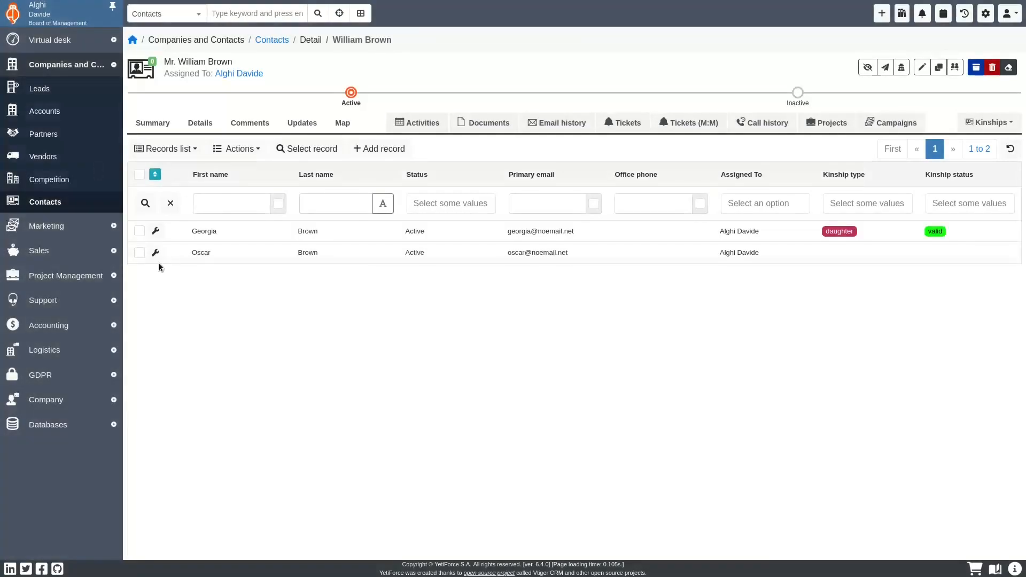
# Set the second linked contact's additional data to Kinship type "father", Kinsman type "son" and Kinship status "valid", and save.
pyautogui.moveTo(156, 254)
pyautogui.click(352, 255)
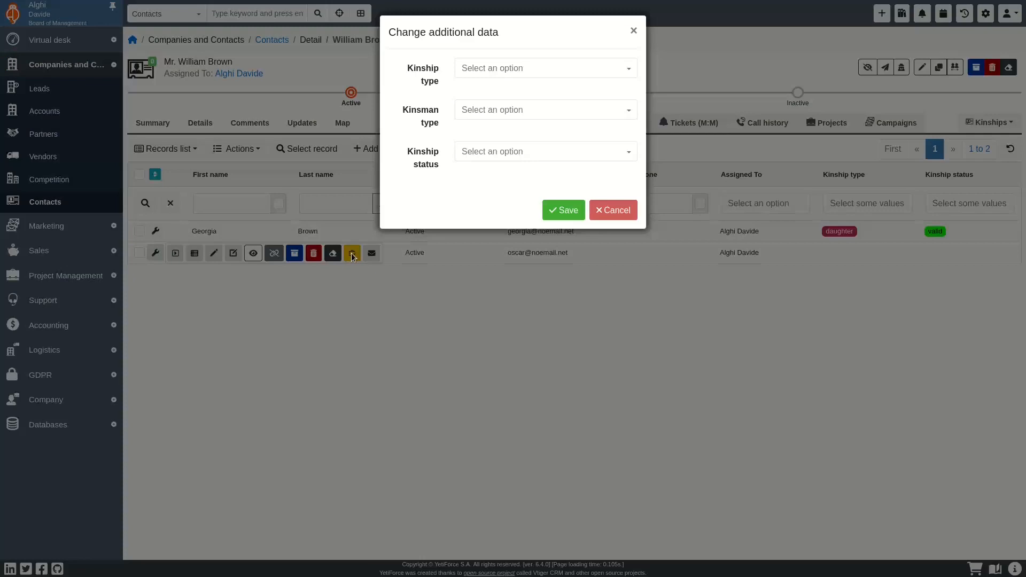
pyautogui.click(501, 69)
pyautogui.click(500, 146)
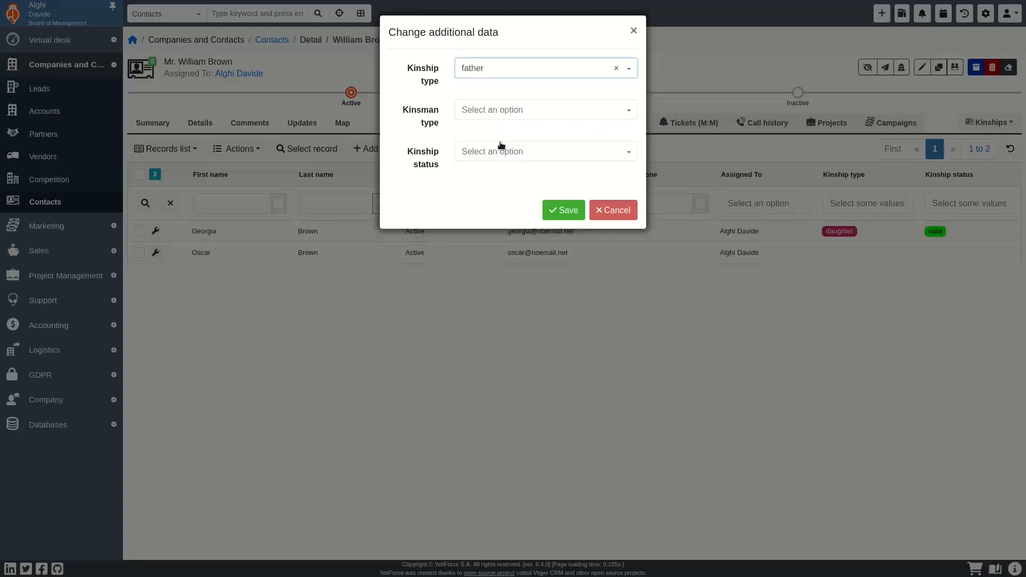
pyautogui.click(505, 111)
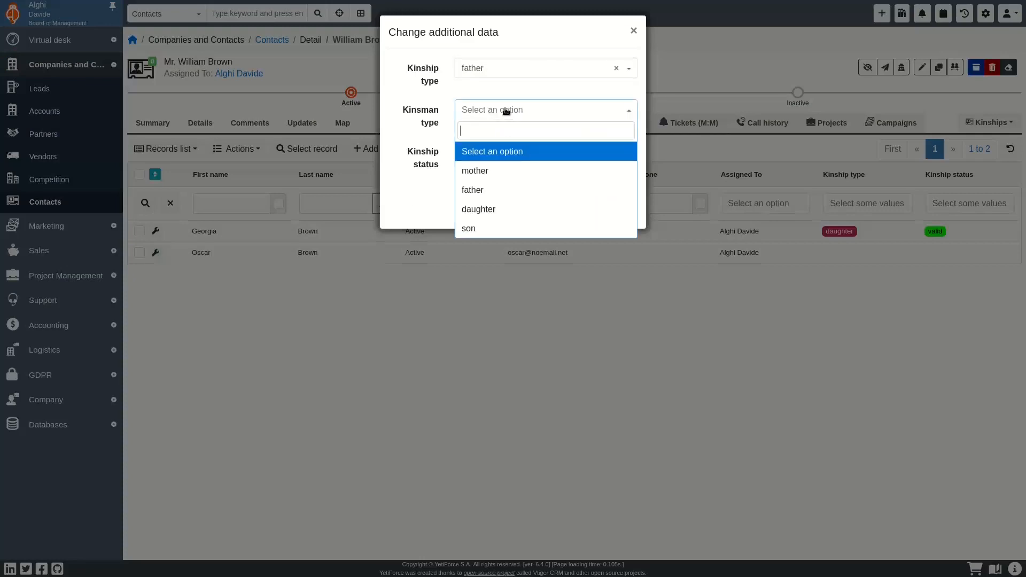
pyautogui.click(486, 229)
pyautogui.click(499, 152)
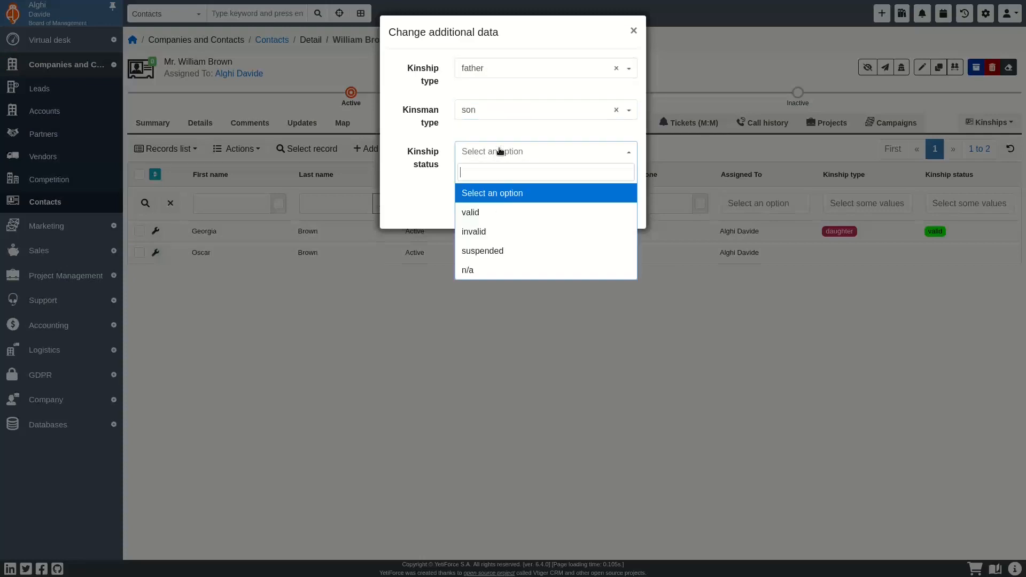
pyautogui.click(495, 212)
pyautogui.click(562, 210)
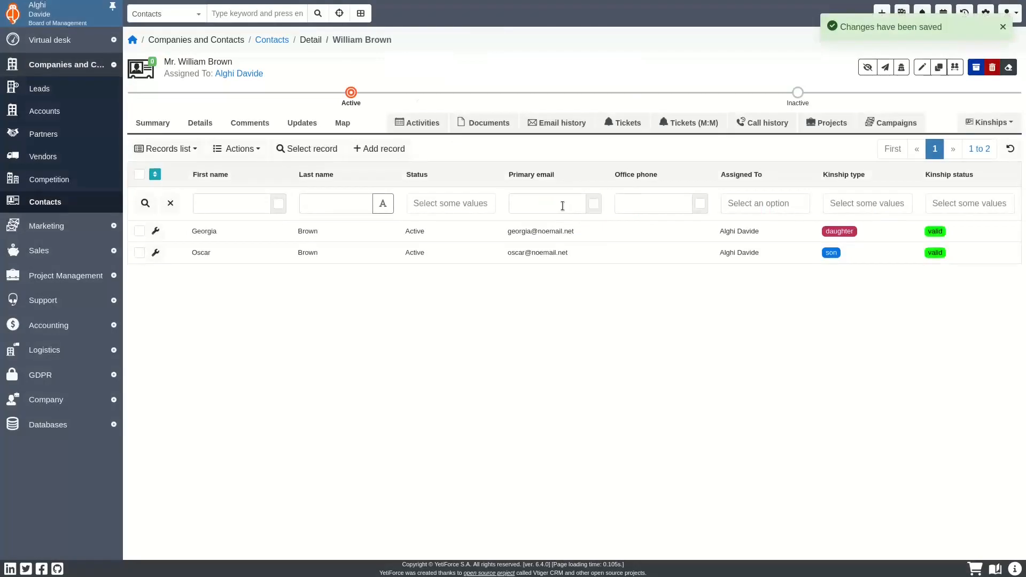
# Check the Kinships in the open contact's summary and in each linked contact's summary, returning to the original contact each time.
pyautogui.click(149, 123)
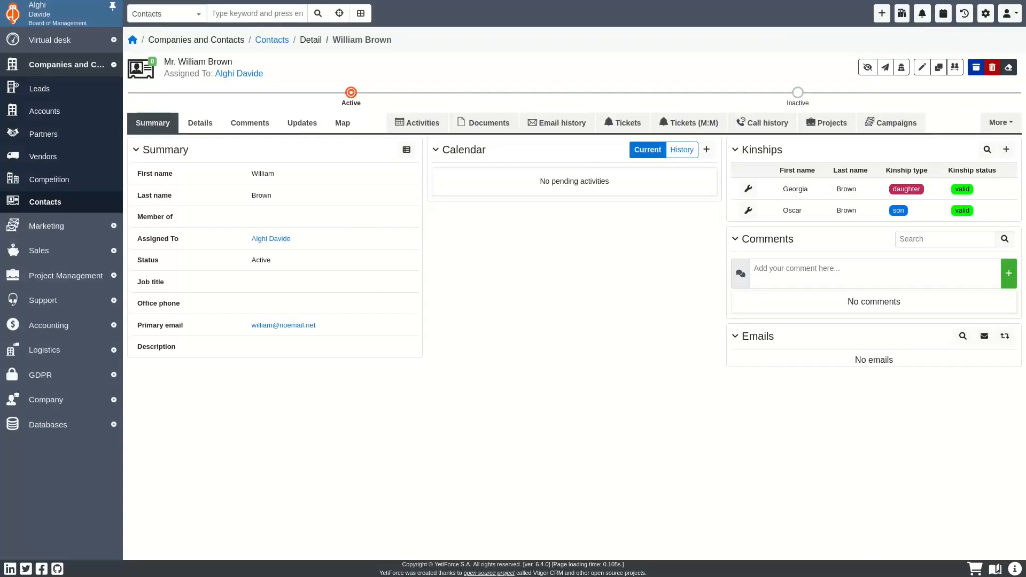
pyautogui.click(795, 189)
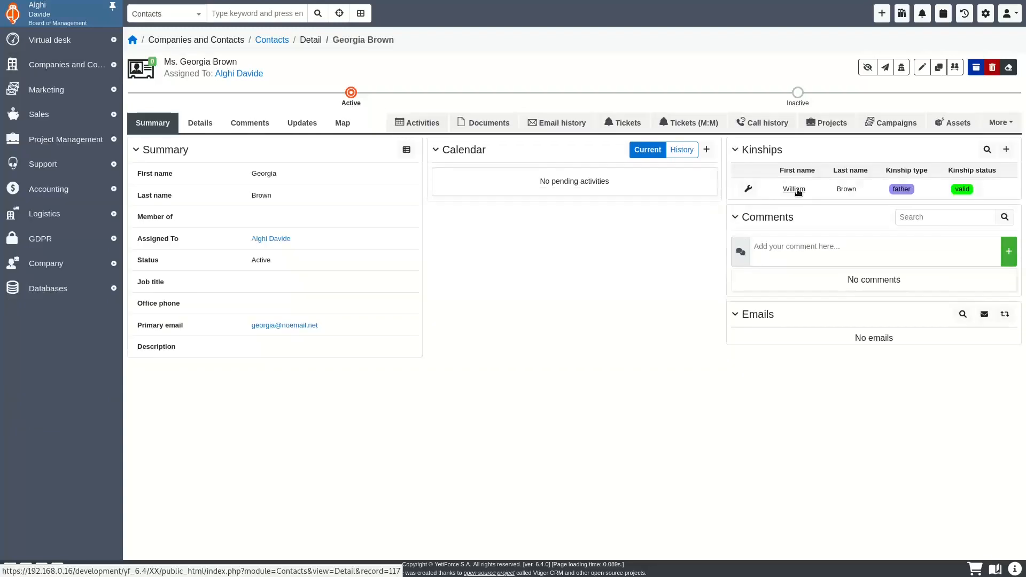
pyautogui.moveTo(792, 192)
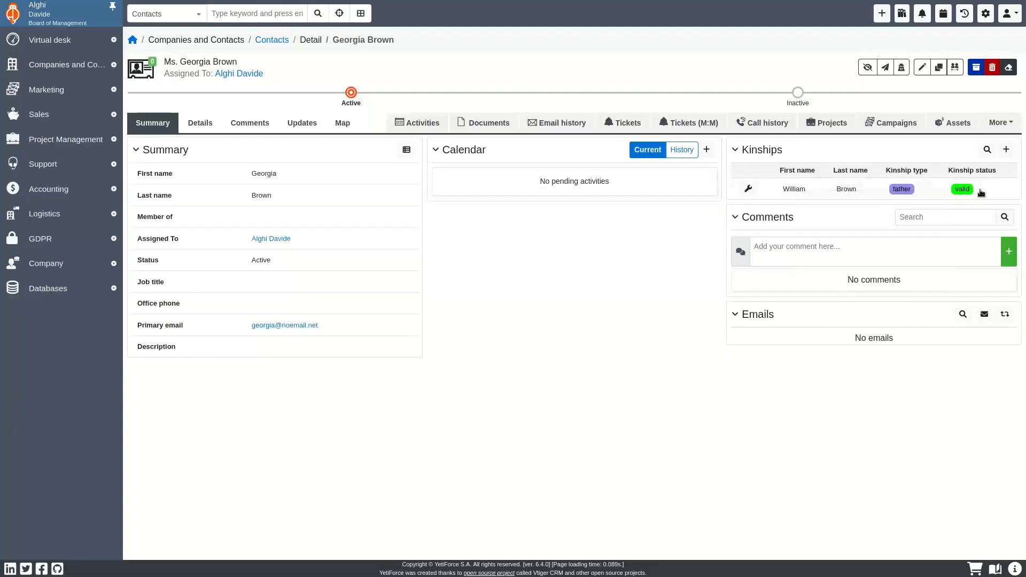
pyautogui.click(796, 190)
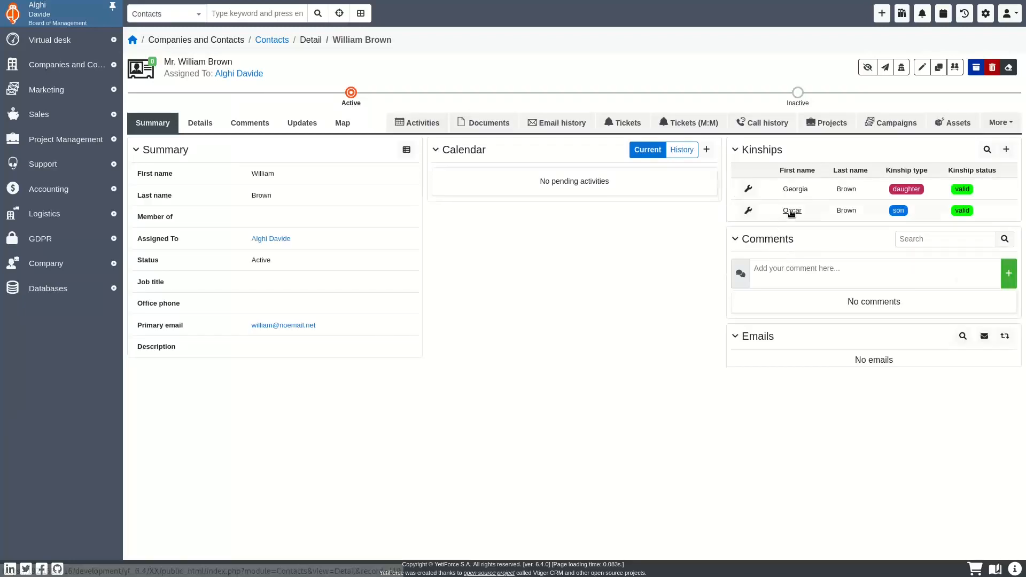
pyautogui.click(791, 211)
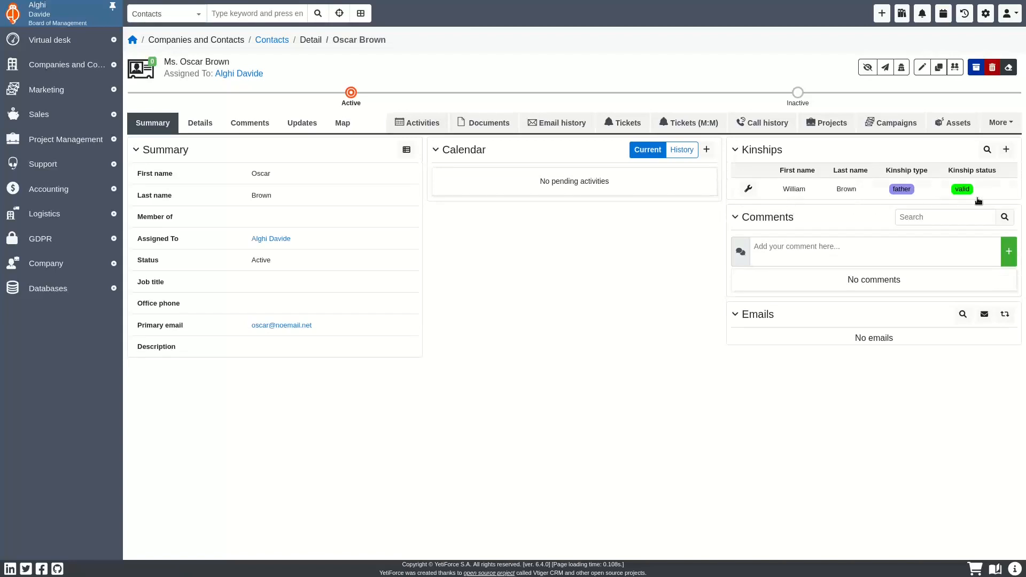
pyautogui.click(801, 190)
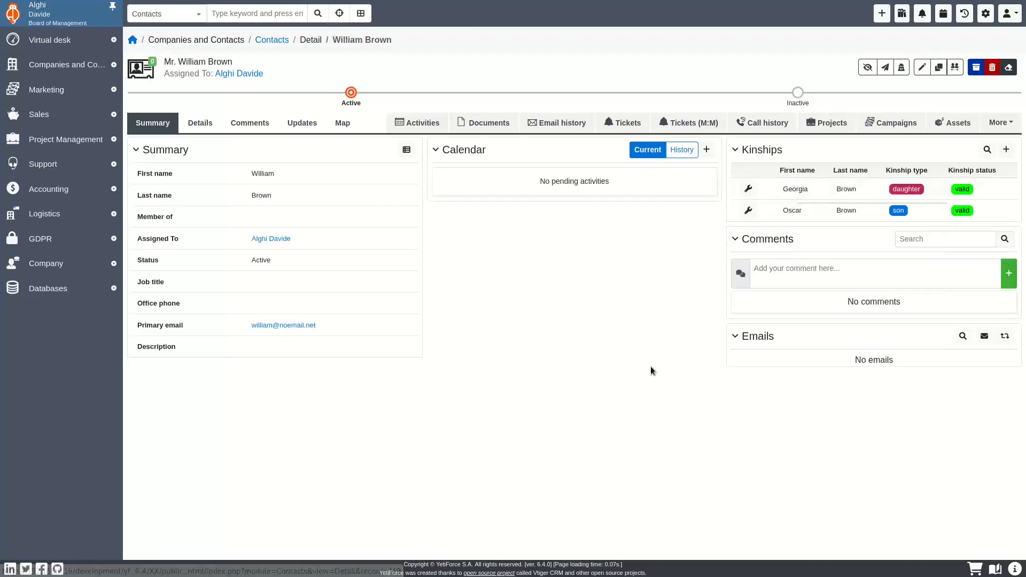